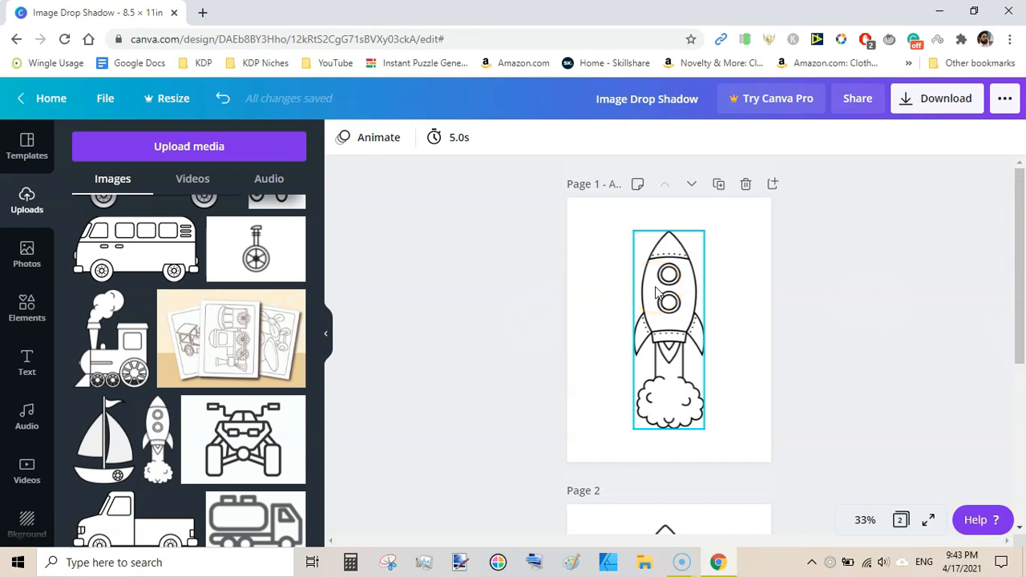
# Compare the plain rocket on page 1 with the shadowed rocket on page 2.
pyautogui.click(844, 242)
pyautogui.moveTo(1015, 201); pyautogui.dragTo(1019, 339)
pyautogui.click(698, 360)
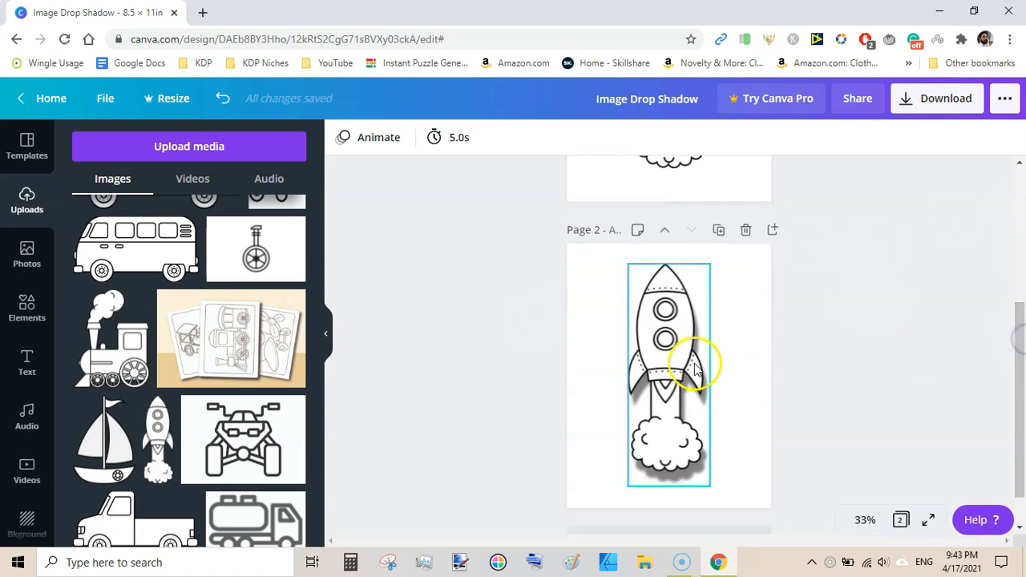
pyautogui.click(684, 415)
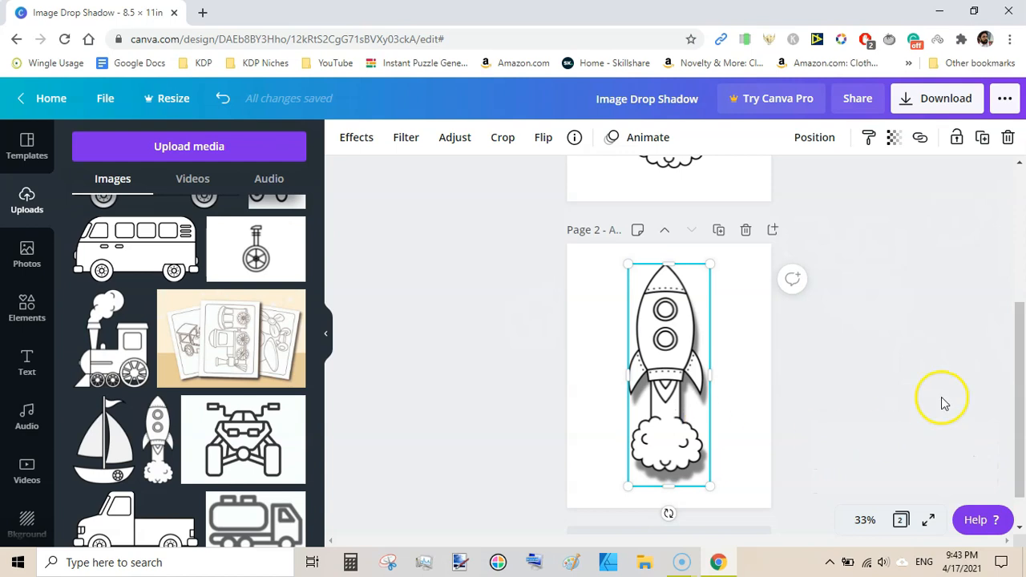
pyautogui.click(938, 371)
pyautogui.click(687, 358)
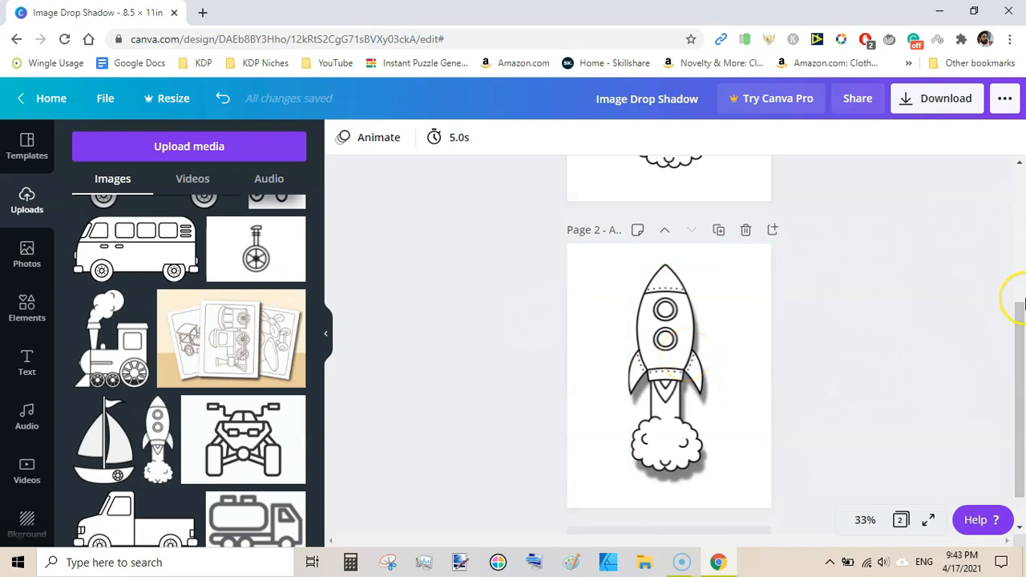
pyautogui.click(1023, 360)
pyautogui.moveTo(1021, 363); pyautogui.dragTo(1002, 227)
pyautogui.click(799, 247)
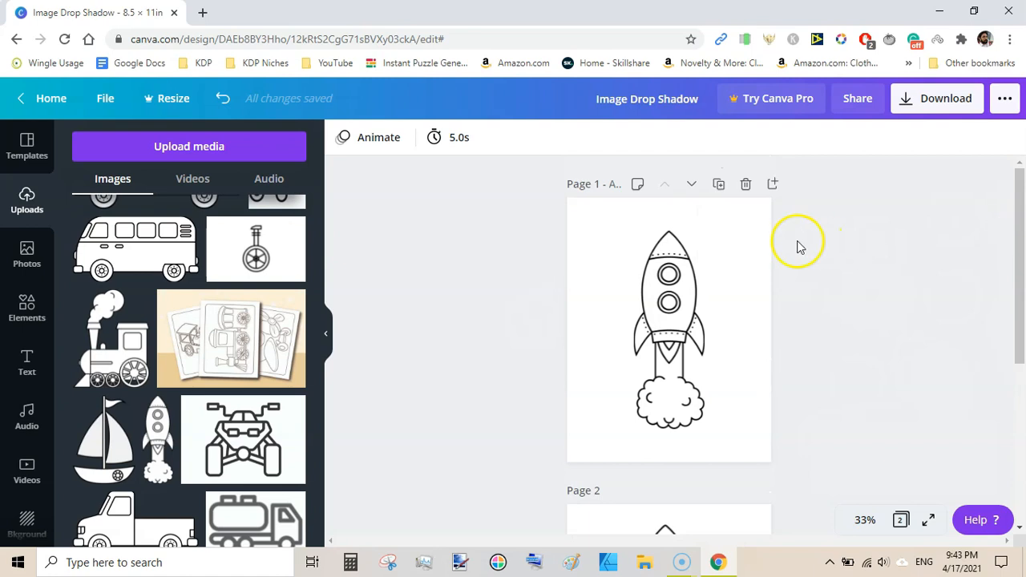
pyautogui.click(555, 268)
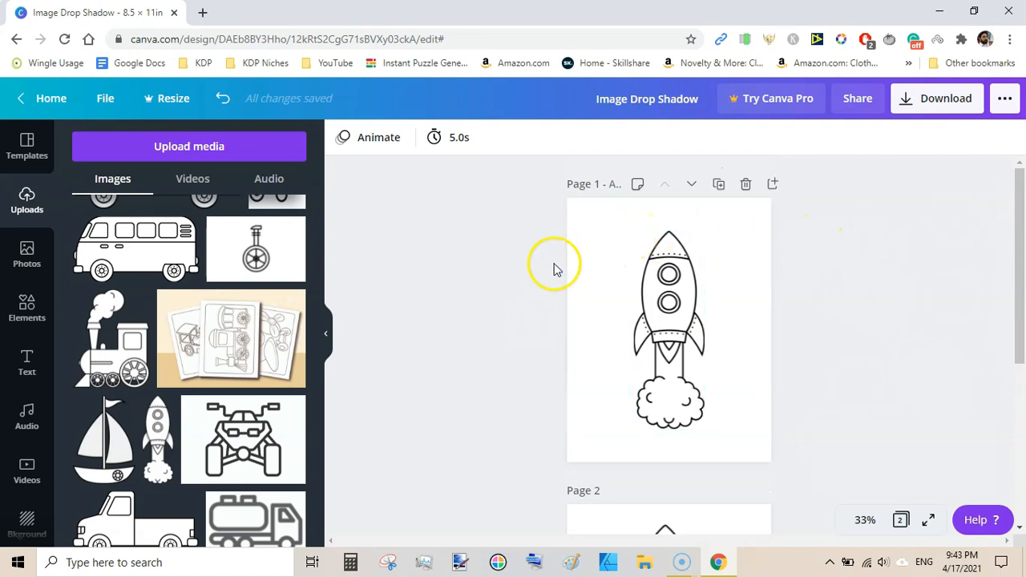
pyautogui.click(749, 266)
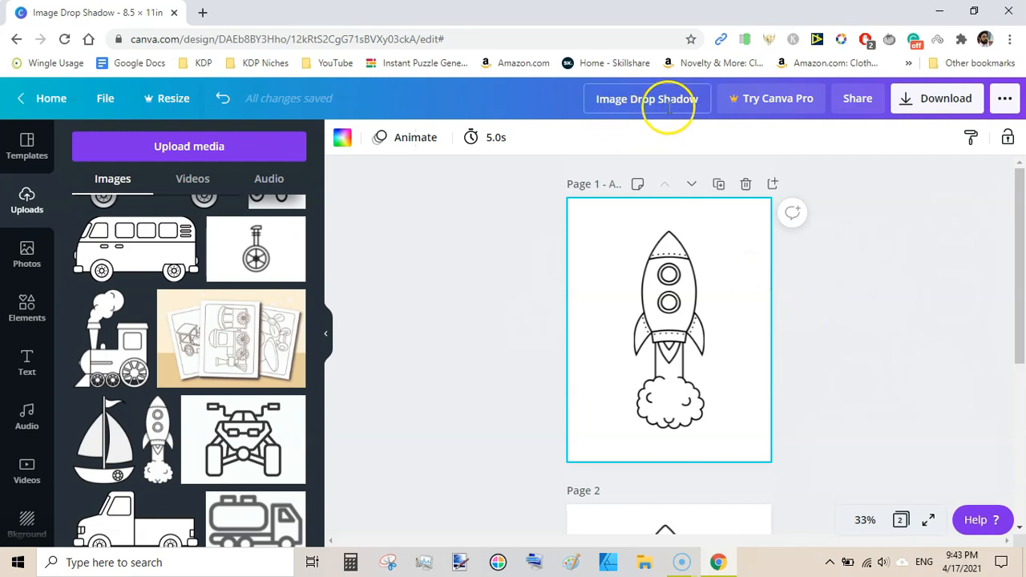
pyautogui.click(818, 290)
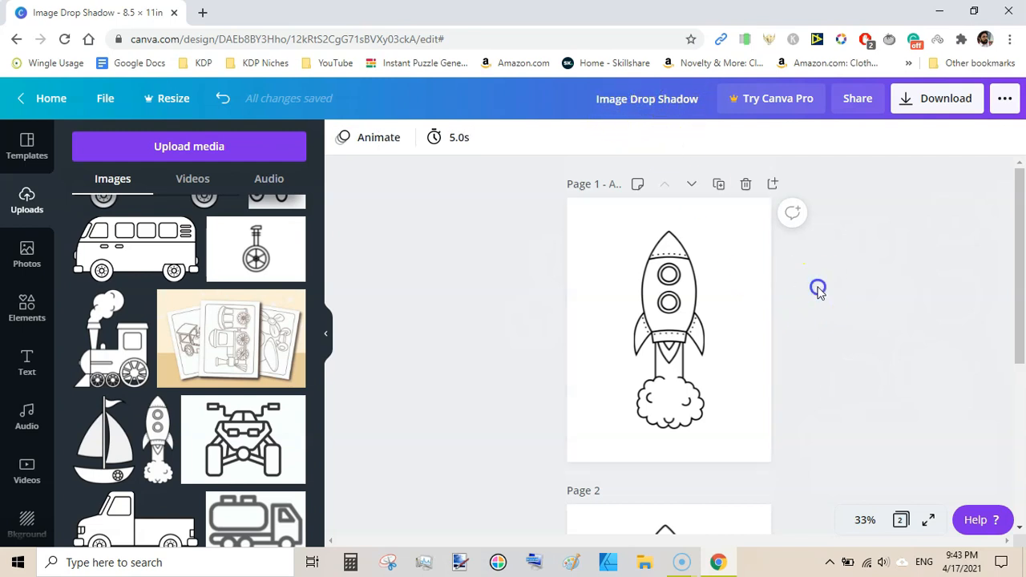
pyautogui.click(690, 293)
pyautogui.click(516, 290)
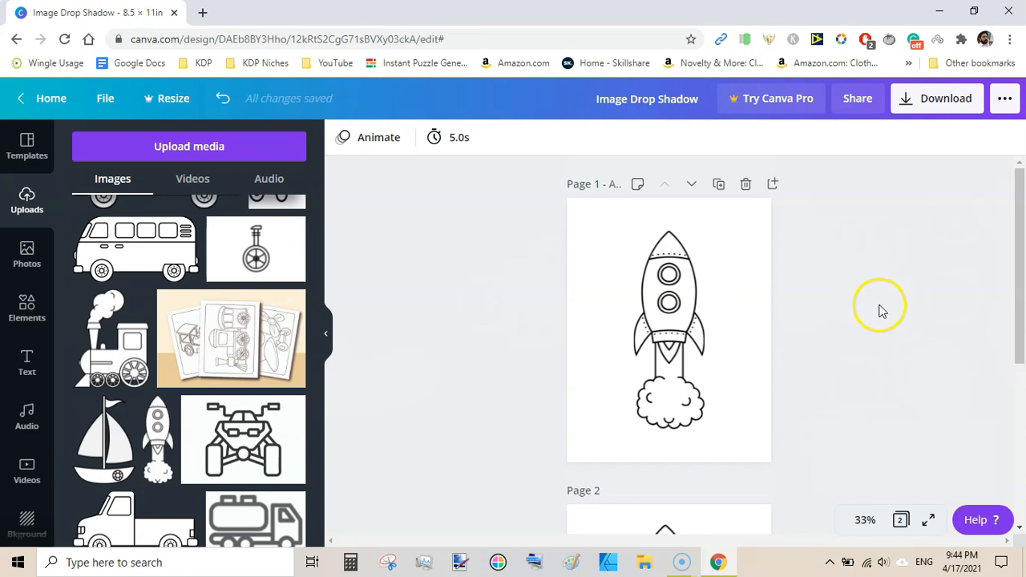
# Delete the rocket from page 1 and place the uploaded van image on the page instead.
pyautogui.click(674, 313)
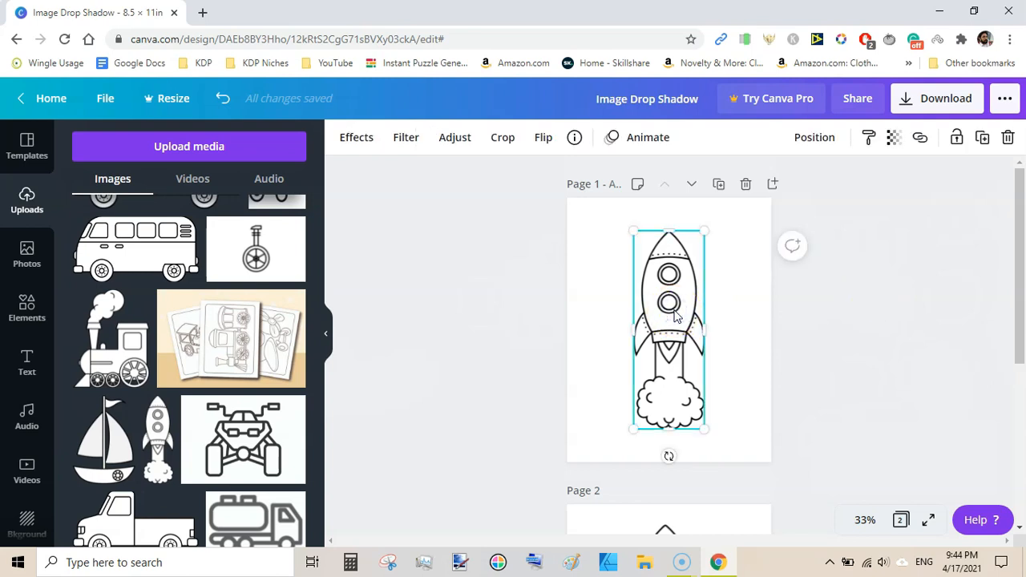
pyautogui.press('Delete')
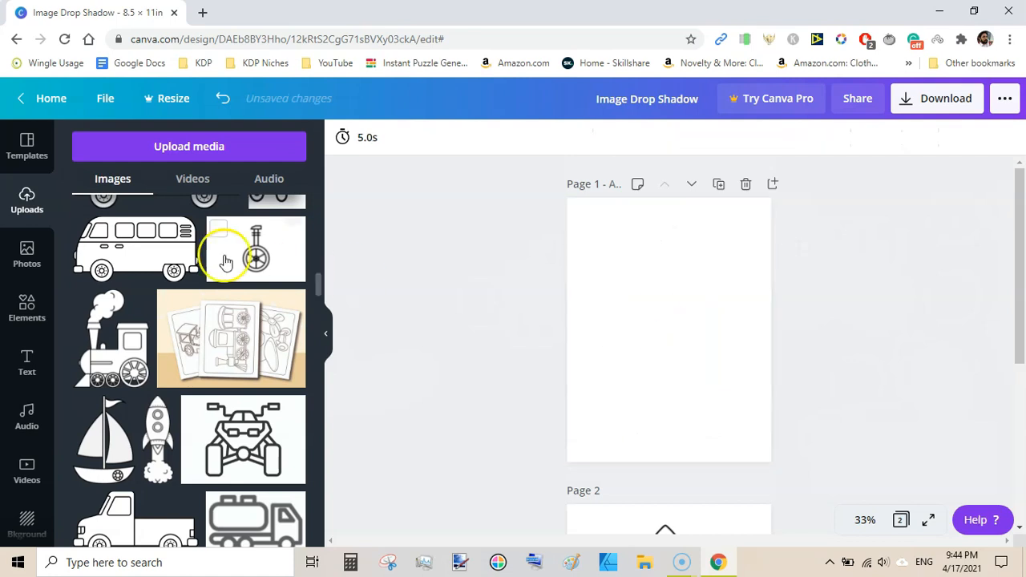
pyautogui.click(152, 243)
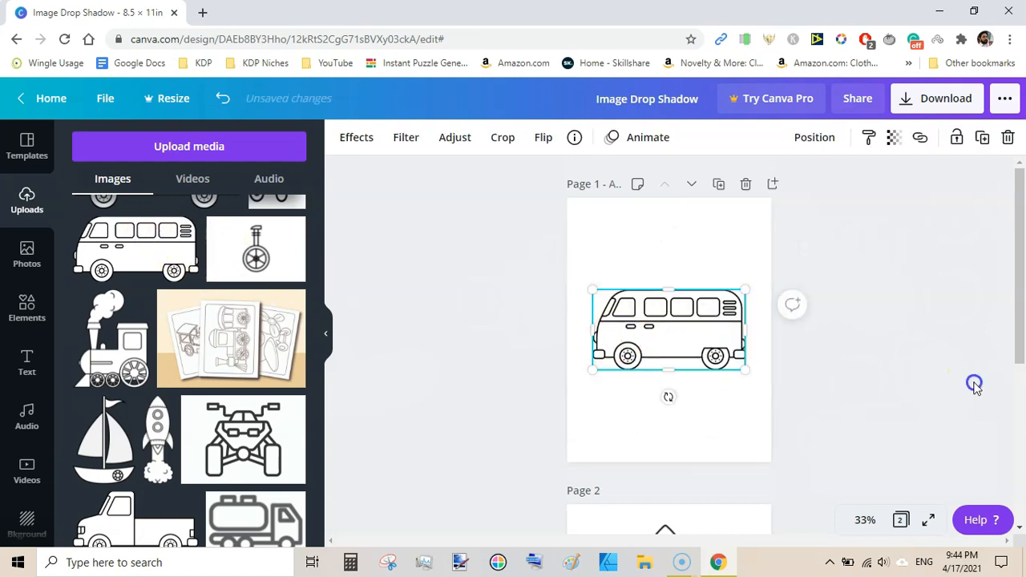
pyautogui.click(974, 382)
pyautogui.moveTo(1023, 324); pyautogui.dragTo(1009, 290)
pyautogui.click(658, 305)
pyautogui.click(890, 312)
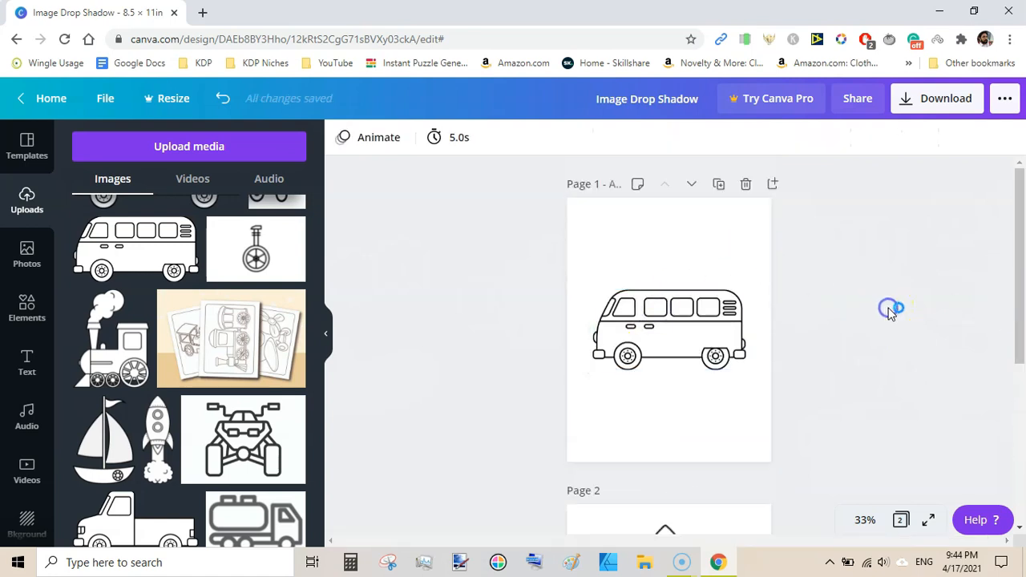
# Apply the Drop effect from the Shadows collection to the van image on page 1.
pyautogui.click(664, 325)
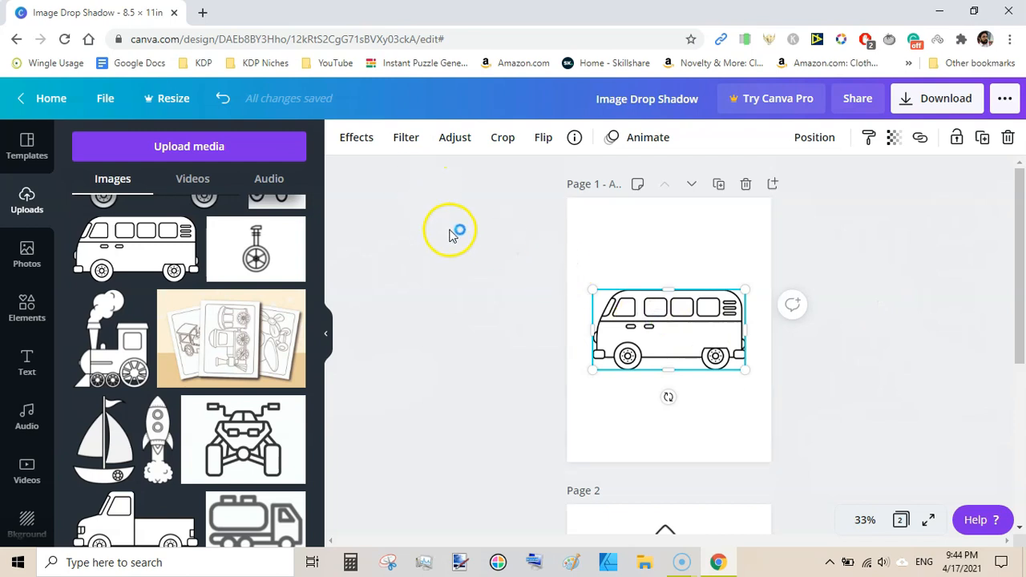
pyautogui.click(357, 143)
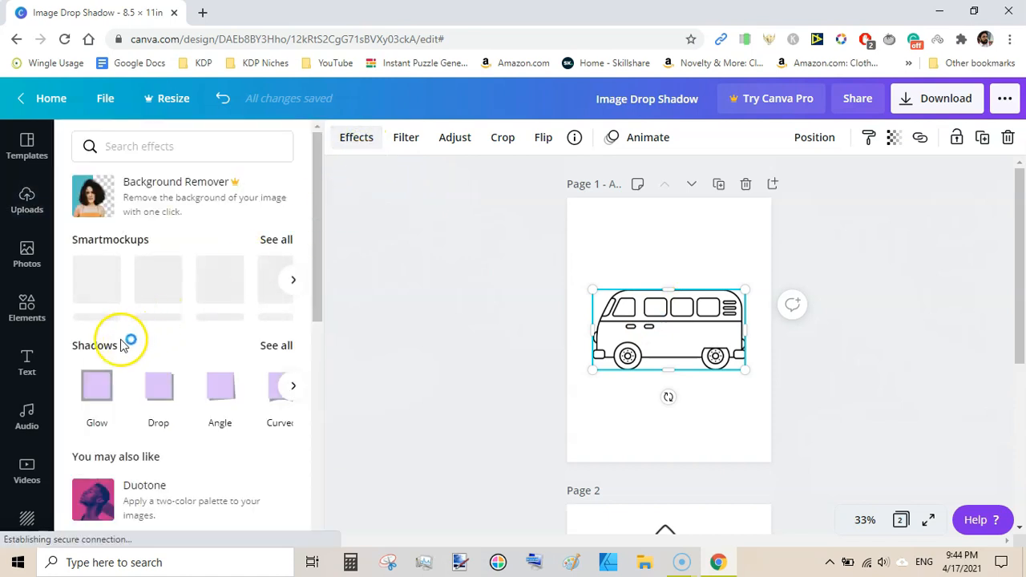
pyautogui.click(281, 348)
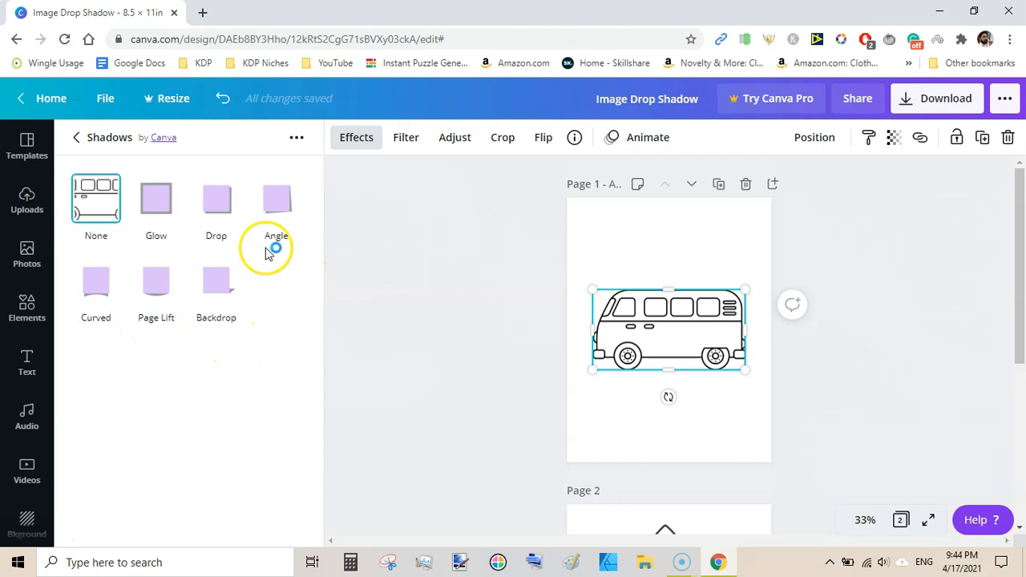
pyautogui.click(218, 207)
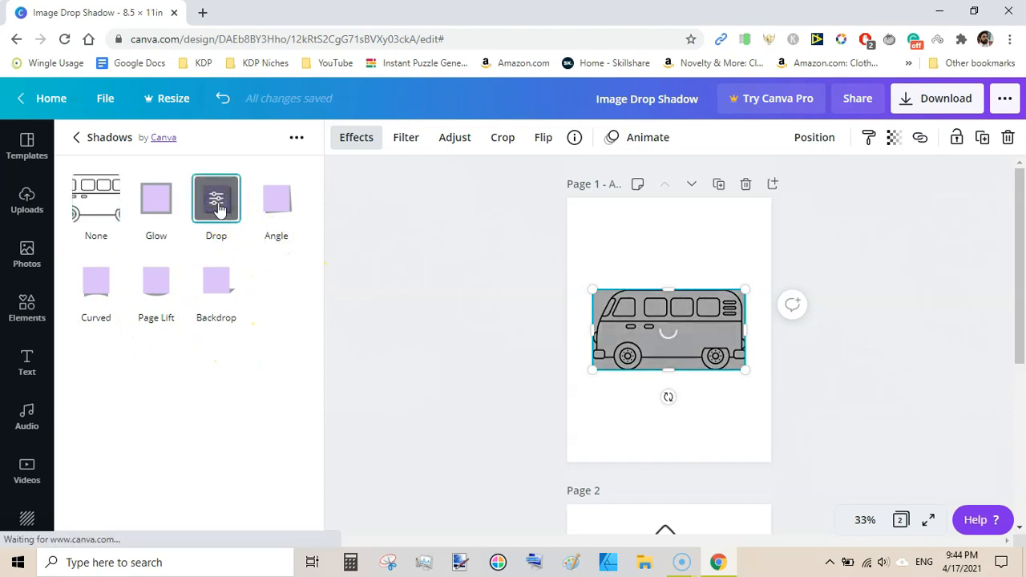
pyautogui.moveTo(1018, 238)
pyautogui.mouseDown()
pyautogui.moveTo(1023, 319)
pyautogui.moveTo(1009, 232)
pyautogui.mouseUp()
pyautogui.click(941, 312)
pyautogui.click(642, 314)
pyautogui.moveTo(775, 386); pyautogui.dragTo(853, 420)
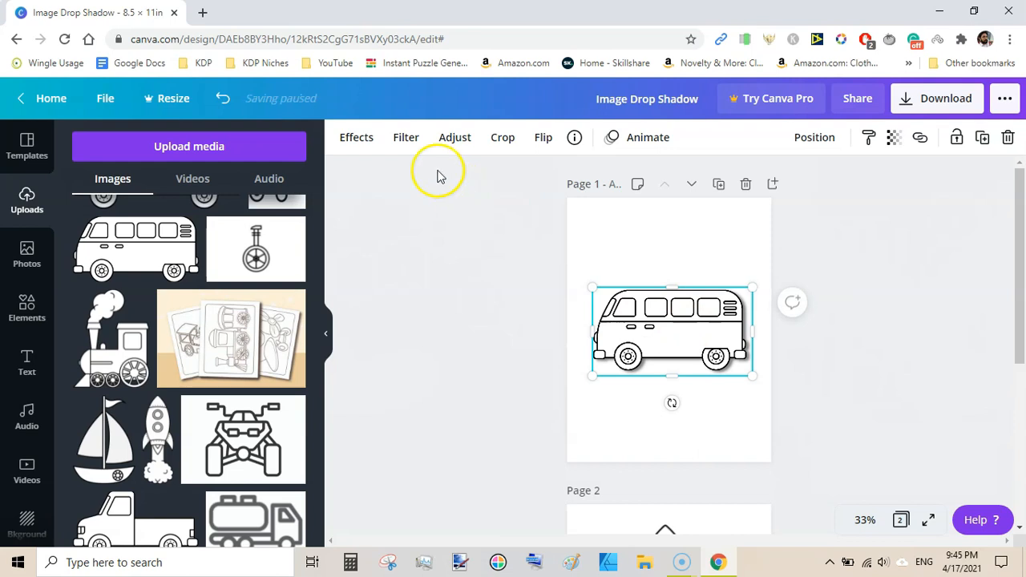
# Add a second Drop shadow to the already shadowed van image and open the shadow's settings.
pyautogui.click(365, 140)
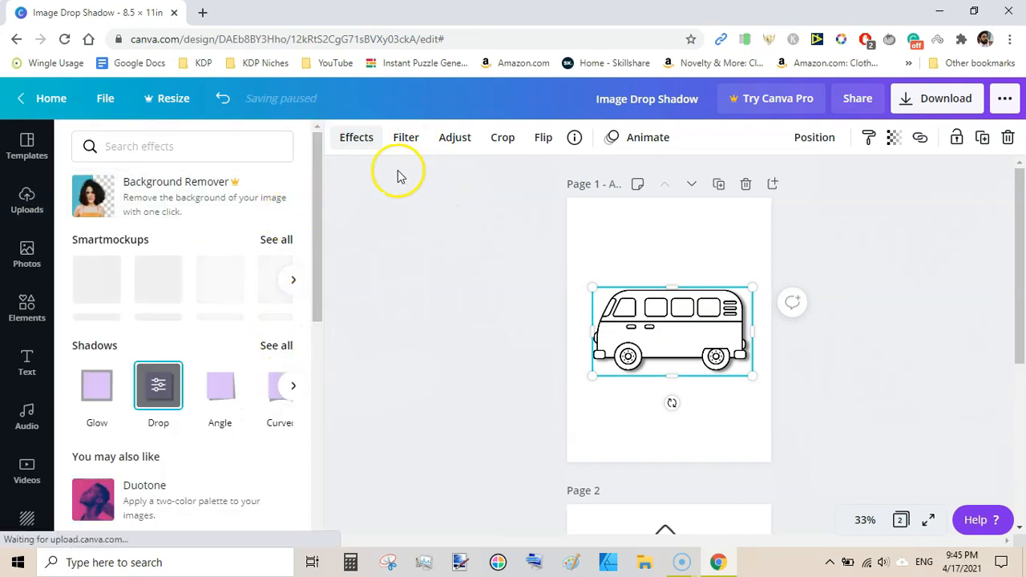
pyautogui.click(158, 405)
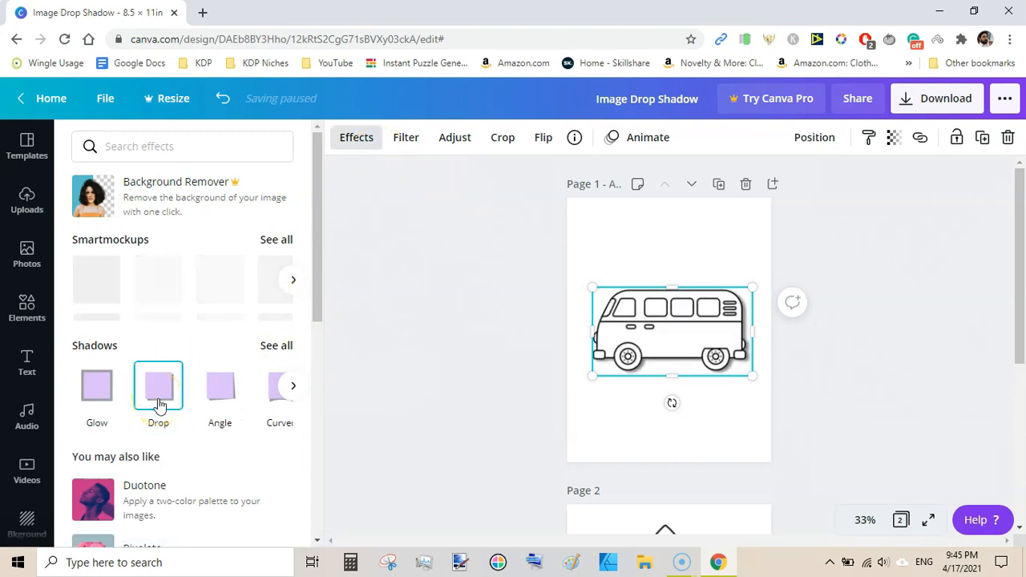
pyautogui.click(276, 351)
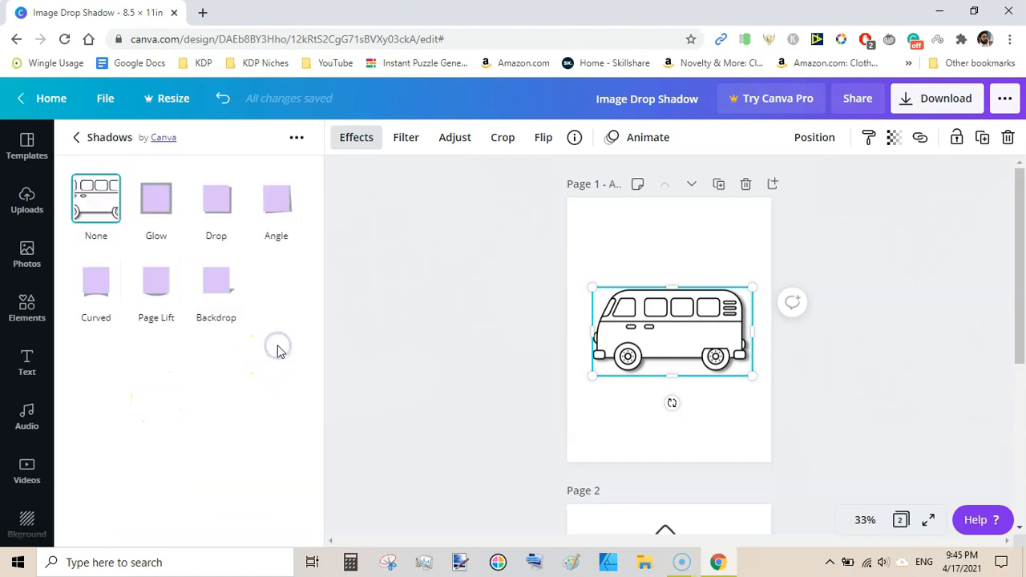
pyautogui.click(217, 208)
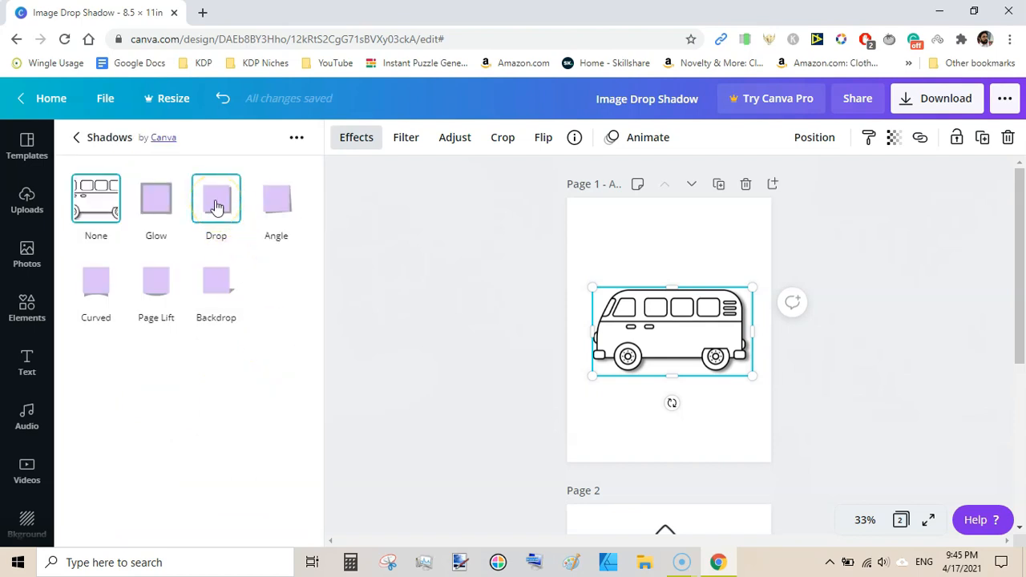
pyautogui.click(216, 206)
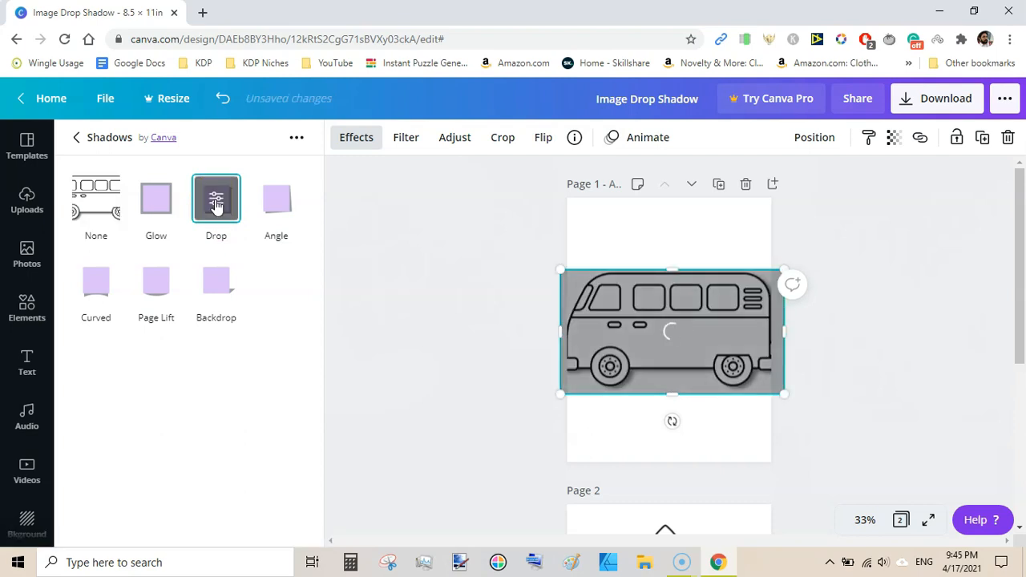
pyautogui.click(238, 232)
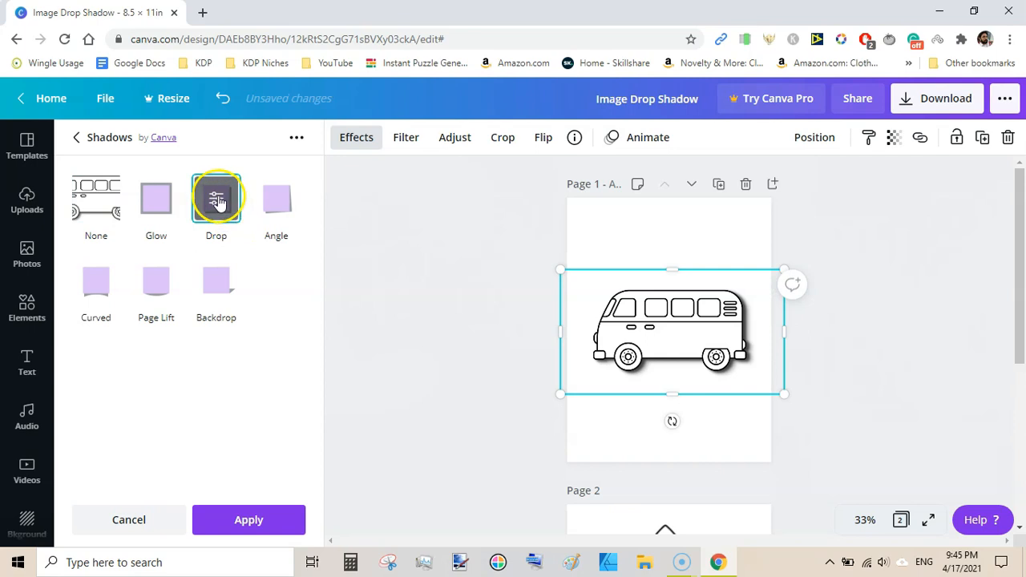
pyautogui.click(217, 202)
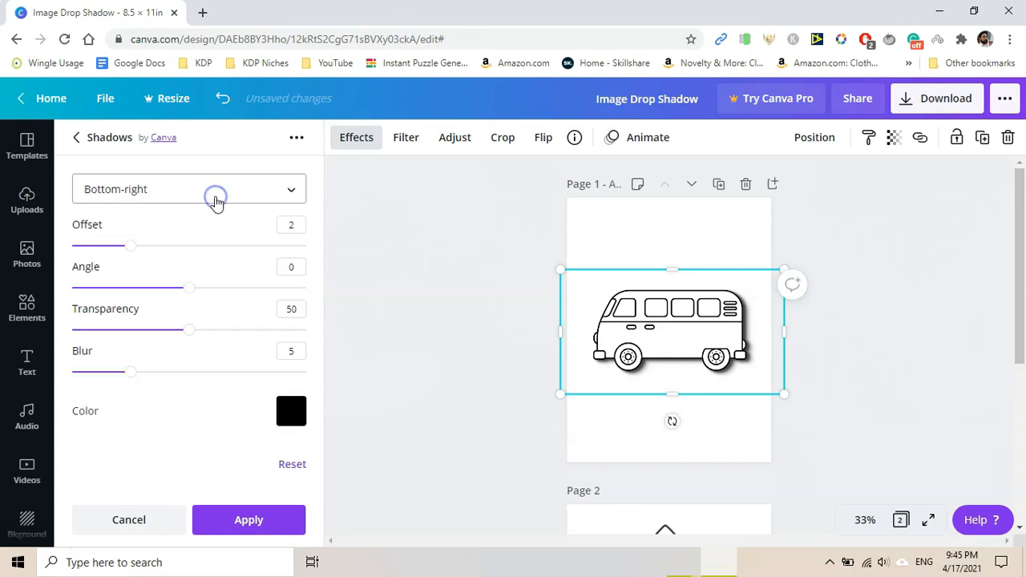
# Set the offset of the van's Drop shadow to 4.
pyautogui.click(215, 211)
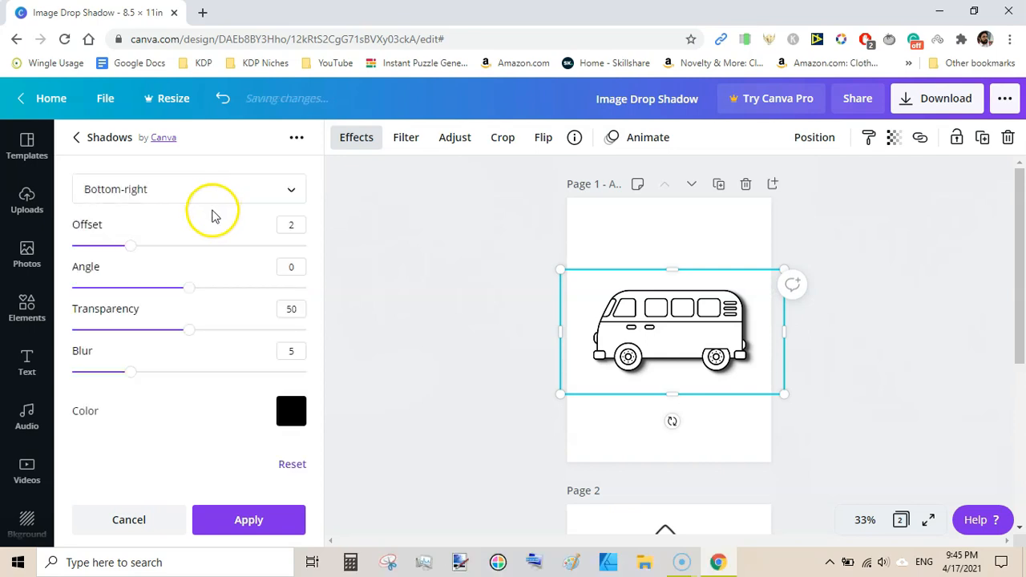
pyautogui.moveTo(133, 252); pyautogui.dragTo(205, 248)
pyautogui.moveTo(189, 289)
pyautogui.mouseDown()
pyautogui.moveTo(256, 295)
pyautogui.moveTo(198, 290)
pyautogui.mouseUp()
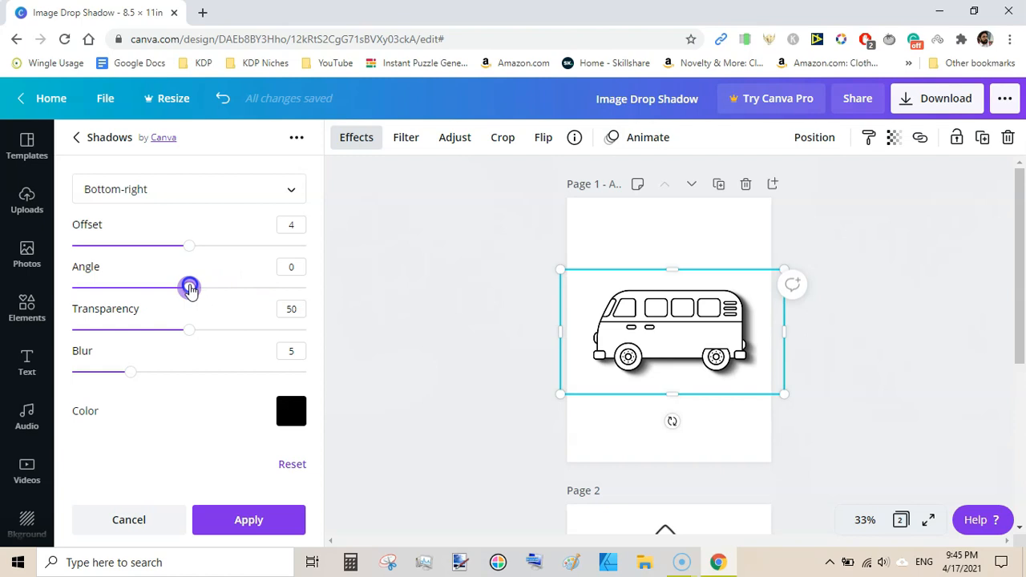
# Try the Bottom, Right, Bottom-left and Left directions for the van's shadow and return it to Bottom-right.
pyautogui.click(207, 192)
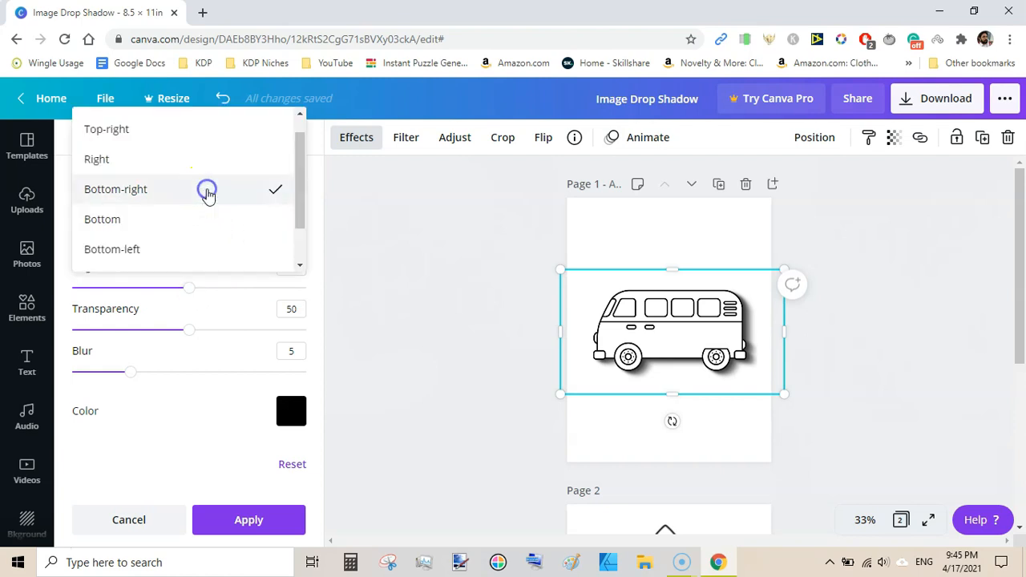
pyautogui.click(174, 223)
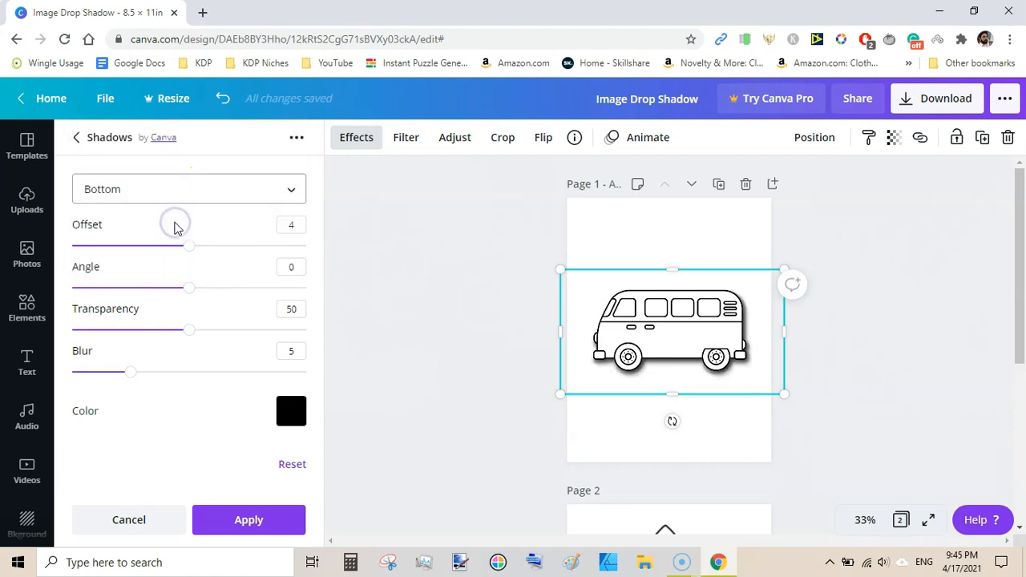
pyautogui.click(155, 186)
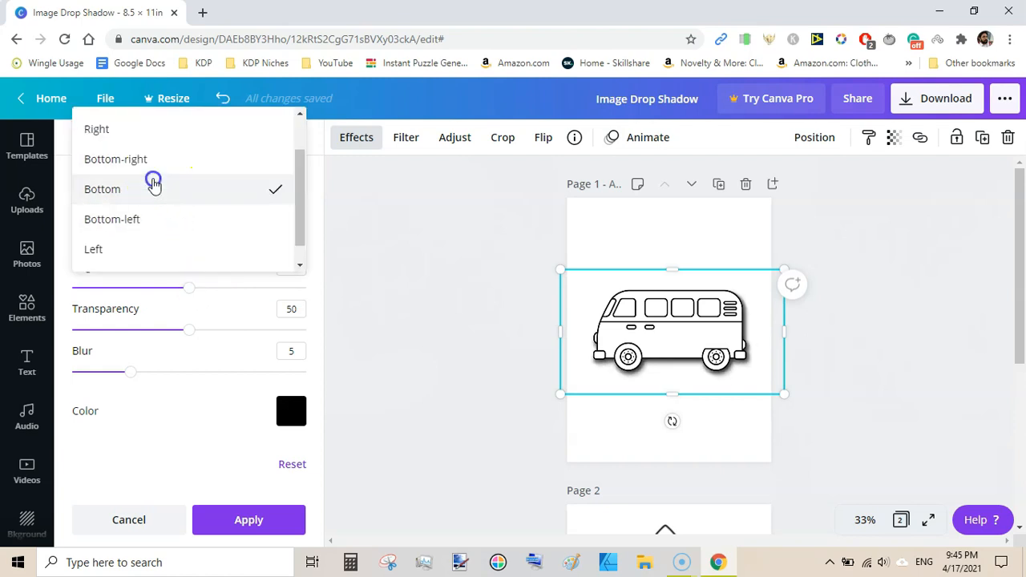
pyautogui.click(150, 131)
pyautogui.click(131, 193)
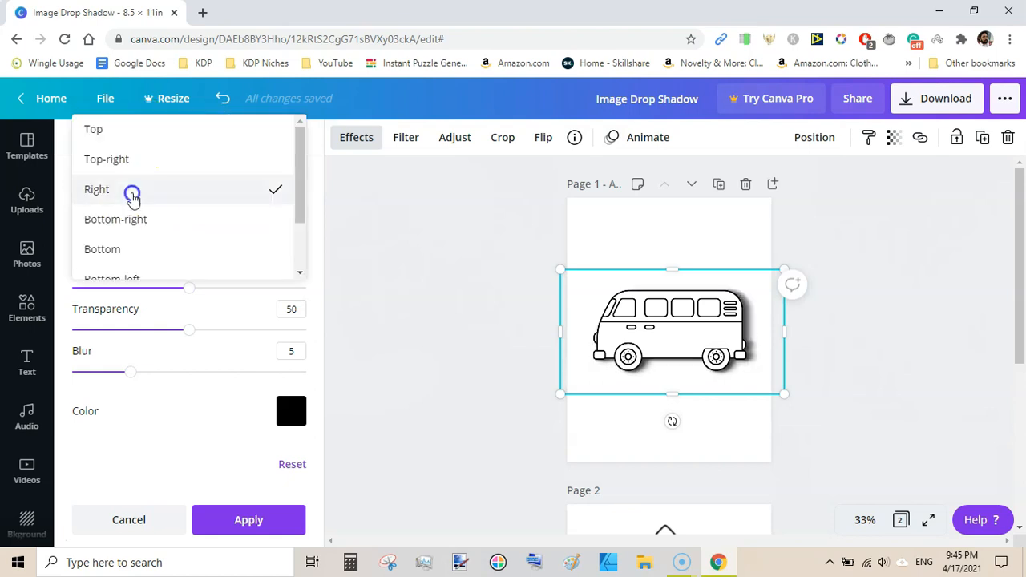
pyautogui.moveTo(300, 198); pyautogui.dragTo(296, 251)
pyautogui.click(181, 206)
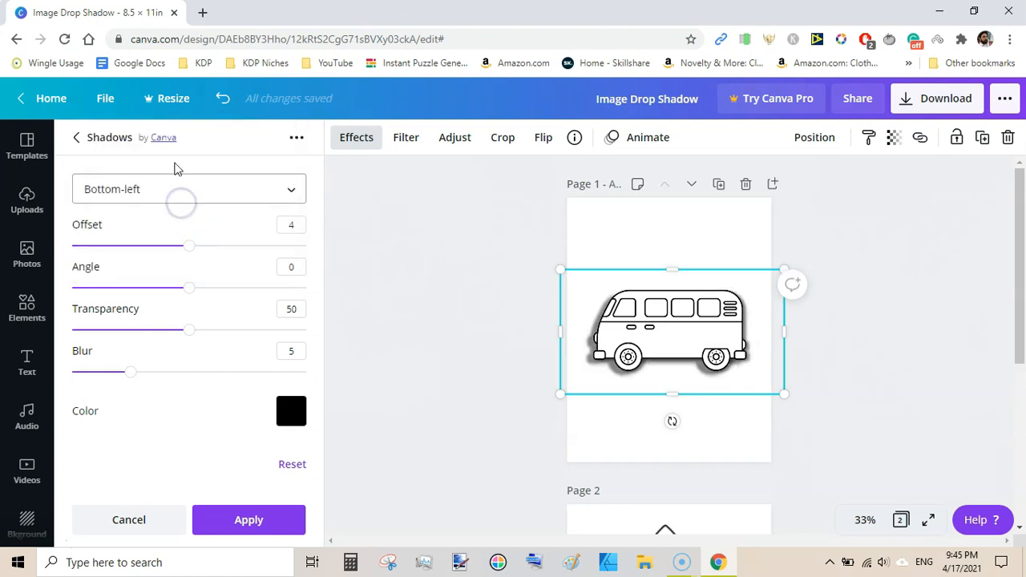
pyautogui.click(152, 192)
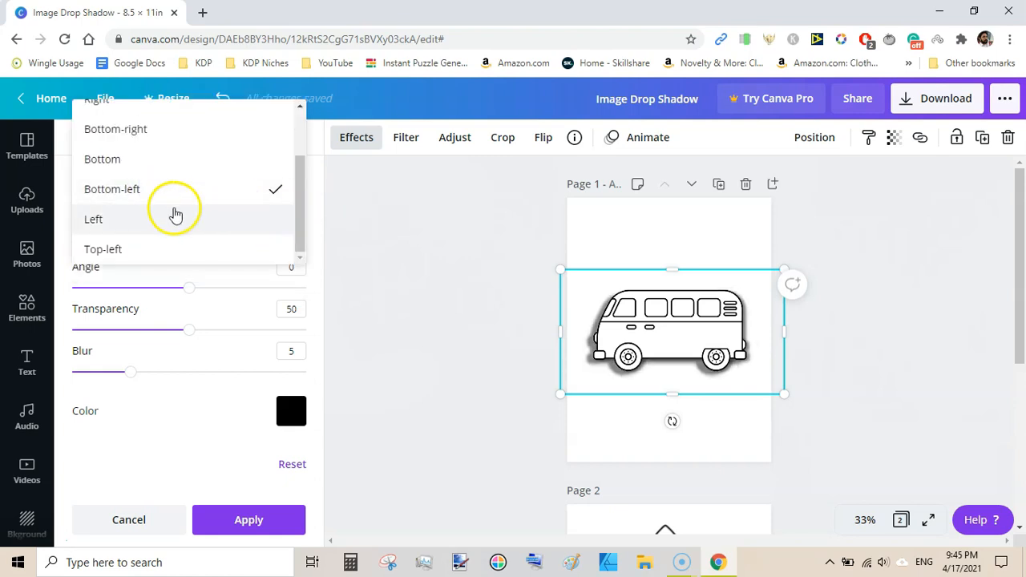
pyautogui.click(165, 220)
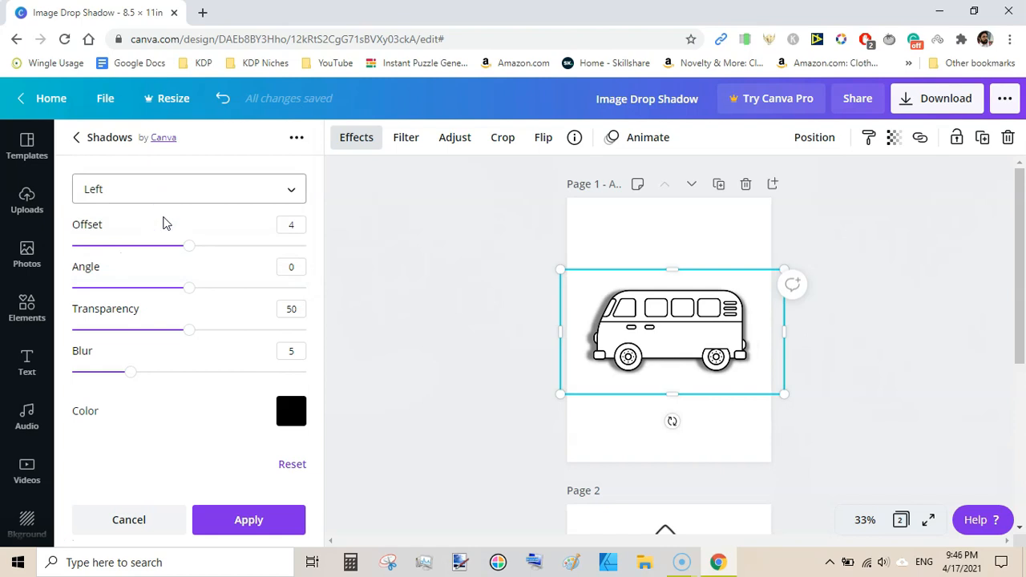
pyautogui.click(172, 196)
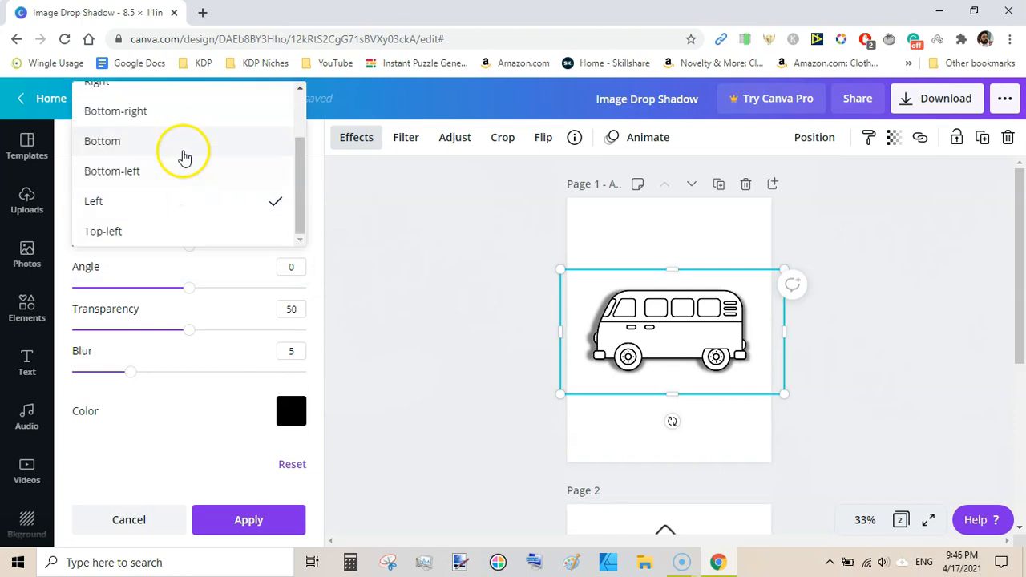
pyautogui.click(188, 111)
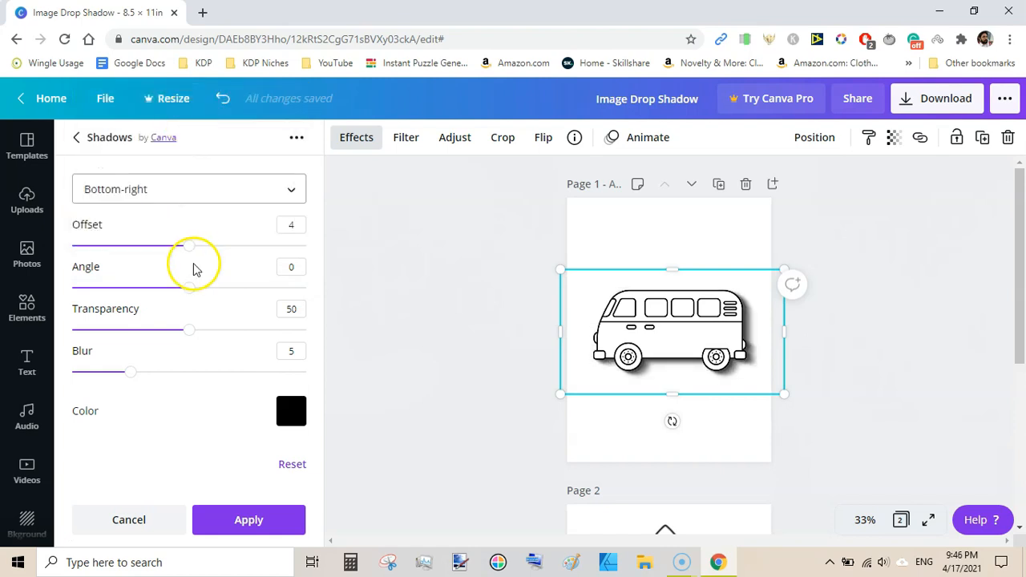
# Try a transparency of 47 and a blur of 10 on the van's Drop shadow and reset the shadow's settings.
pyautogui.moveTo(188, 331)
pyautogui.mouseDown()
pyautogui.moveTo(88, 334)
pyautogui.moveTo(217, 340)
pyautogui.moveTo(183, 331)
pyautogui.mouseUp()
pyautogui.moveTo(130, 374); pyautogui.dragTo(189, 388)
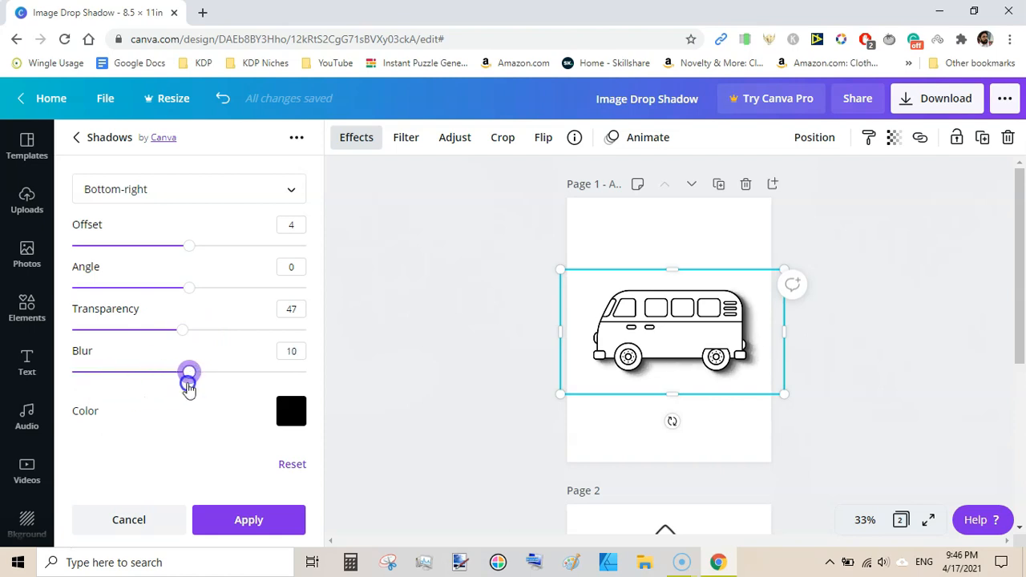
pyautogui.click(293, 465)
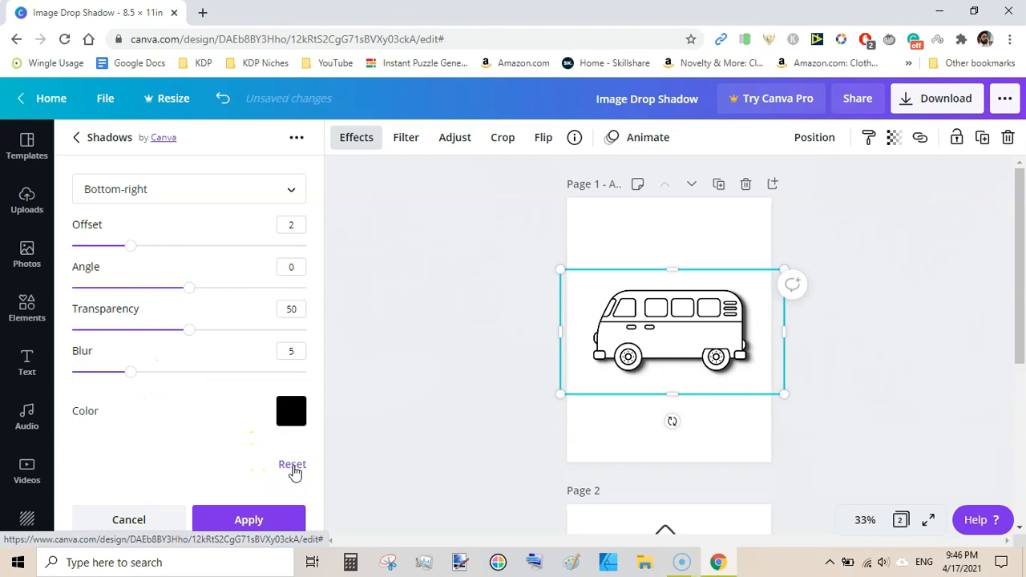
pyautogui.click(521, 347)
pyautogui.click(521, 347)
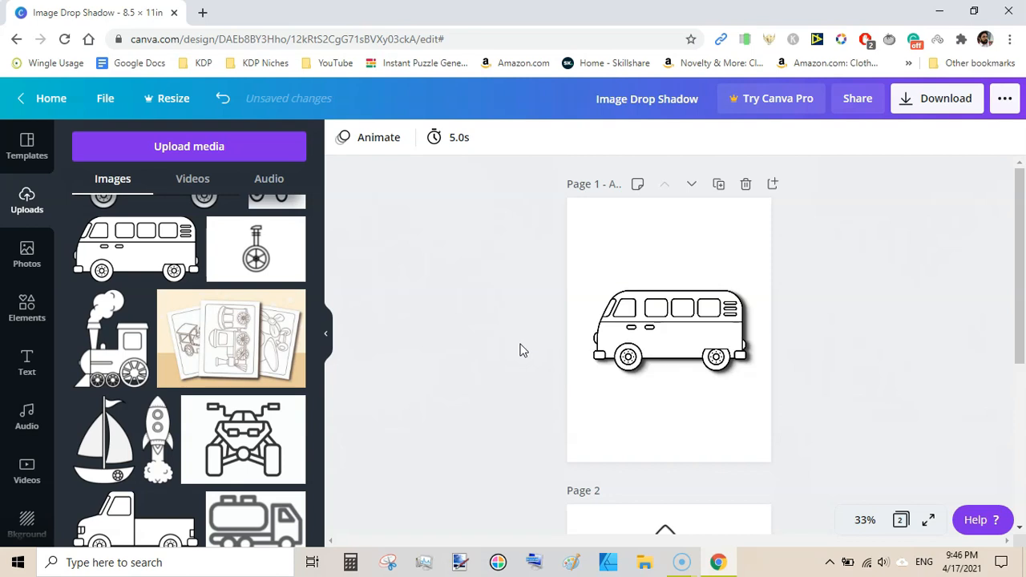
# Delete the van image from page 1 and add the uploaded rocket image in its place.
pyautogui.click(695, 315)
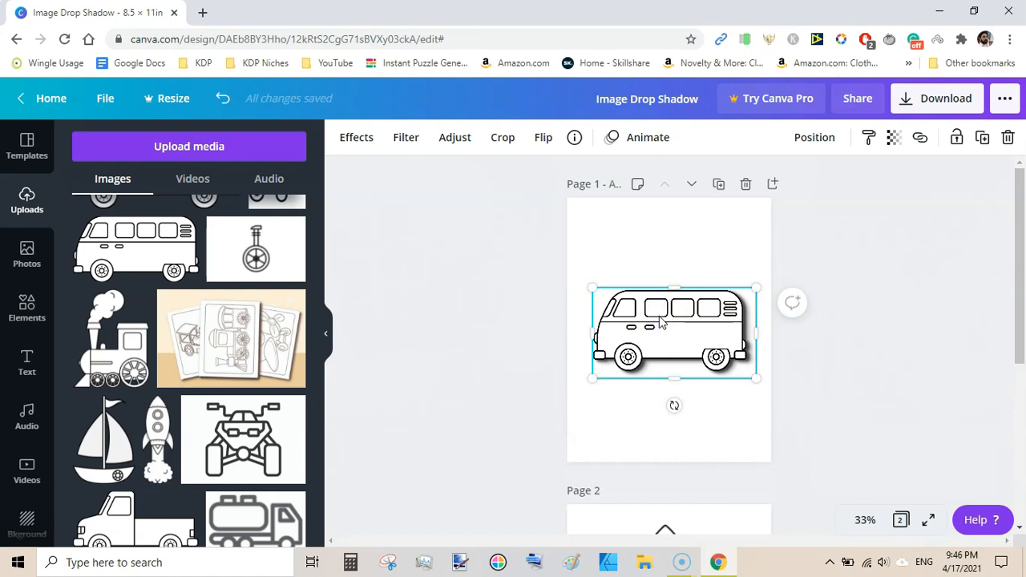
pyautogui.press('Delete')
pyautogui.click(158, 437)
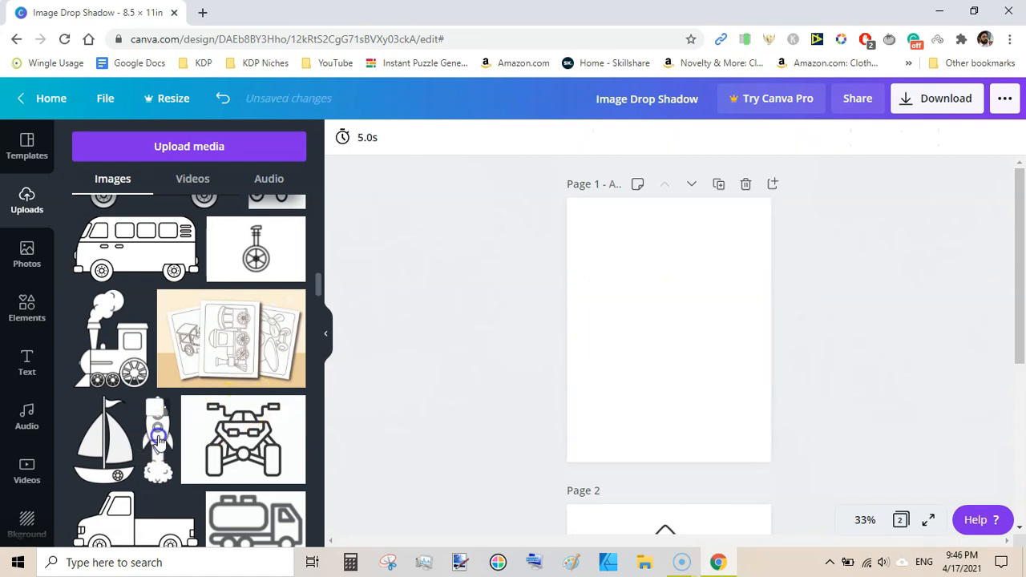
pyautogui.click(954, 310)
# Apply the Drop shadow effect to the rocket image and open the shadow's settings.
pyautogui.click(707, 320)
pyautogui.click(357, 143)
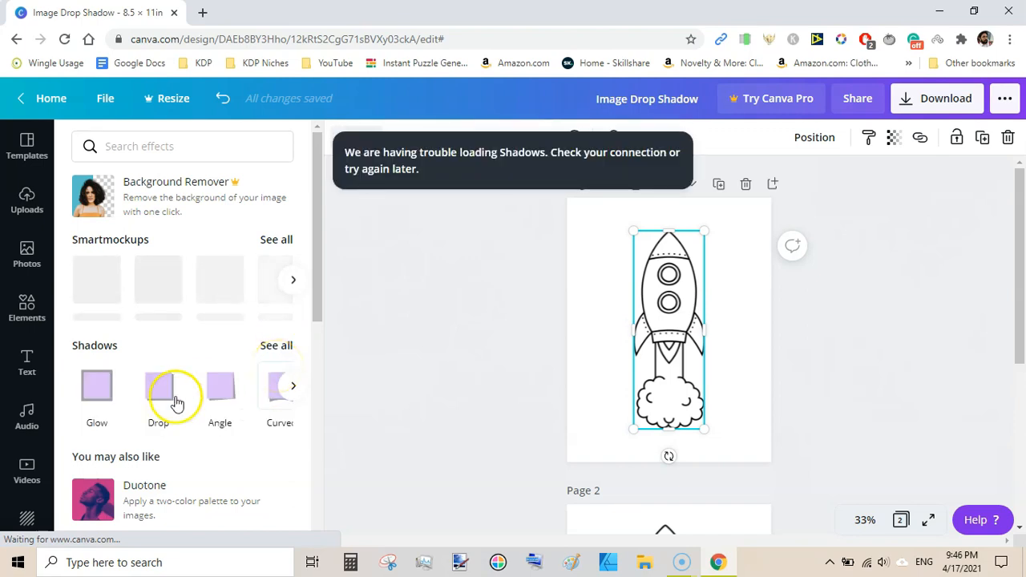
pyautogui.click(175, 400)
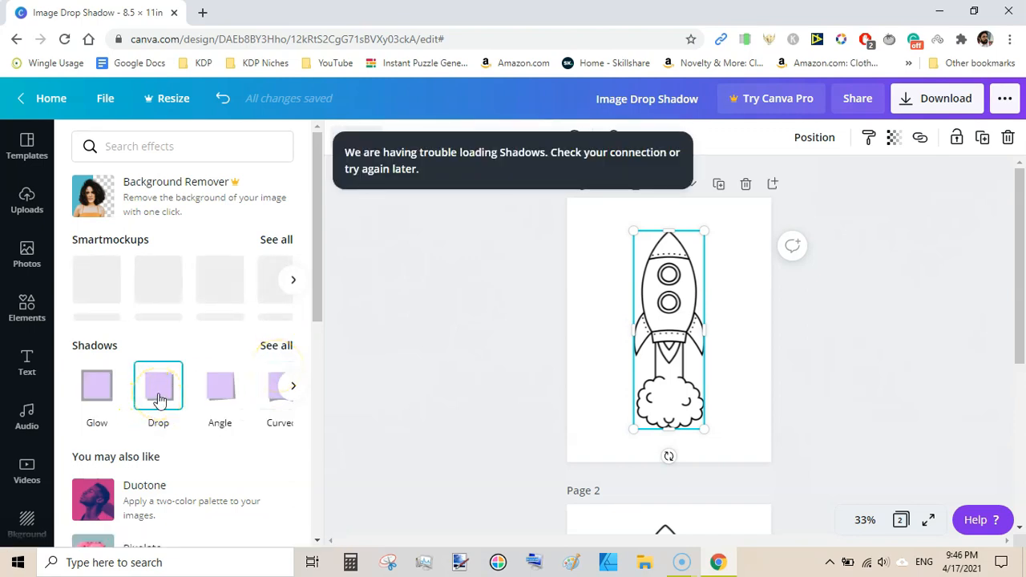
pyautogui.click(160, 399)
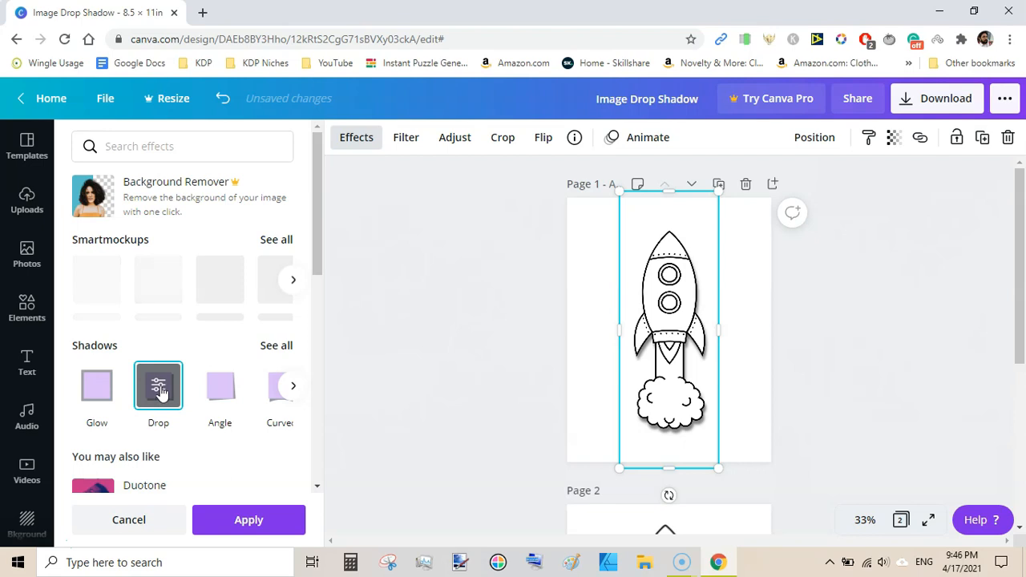
pyautogui.click(160, 390)
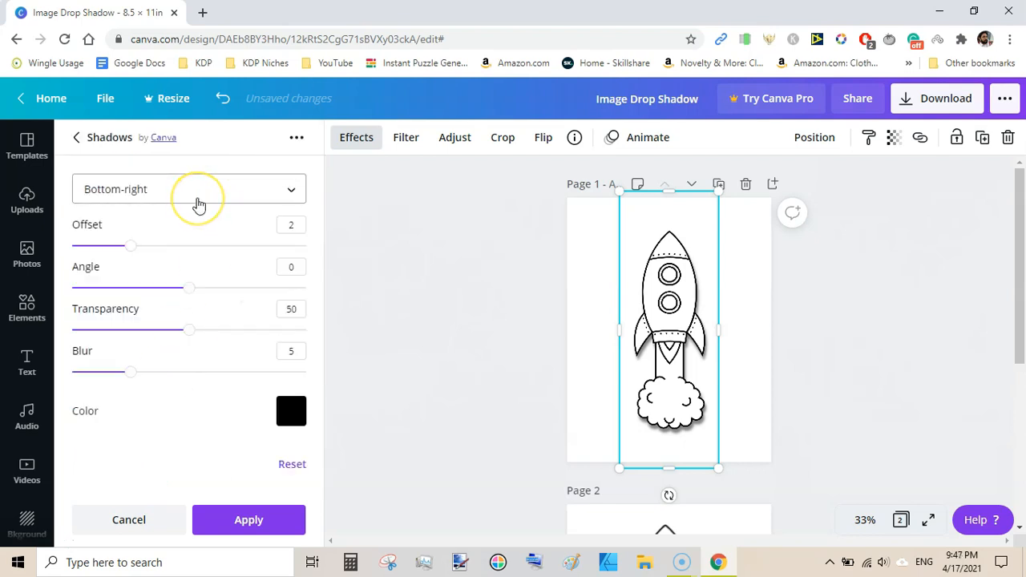
# Try an offset of 4 for the rocket's Drop shadow, reset the settings and cancel the effect.
pyautogui.moveTo(131, 246); pyautogui.dragTo(186, 248)
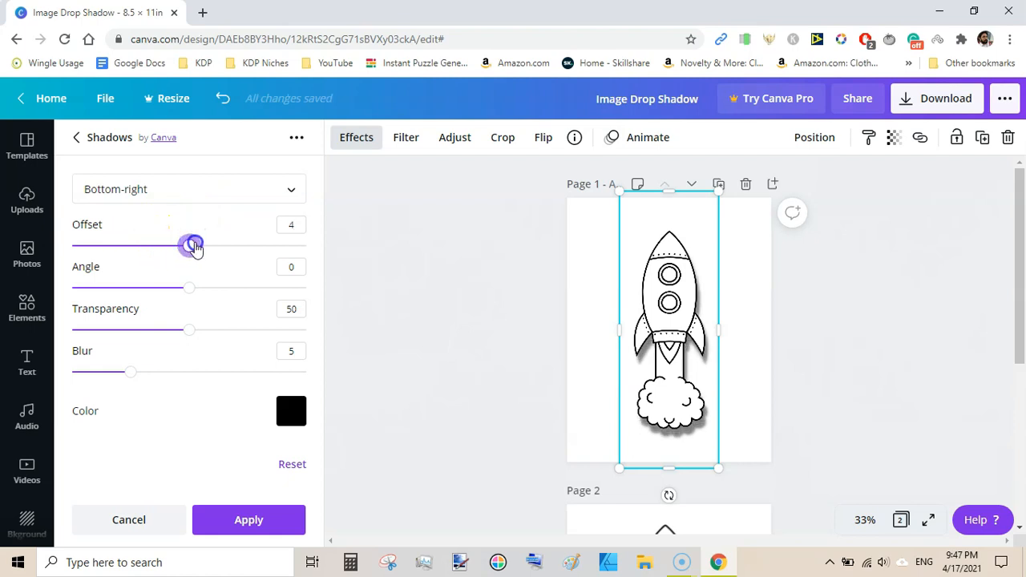
pyautogui.moveTo(188, 291)
pyautogui.mouseDown()
pyautogui.moveTo(227, 295)
pyautogui.moveTo(182, 295)
pyautogui.mouseUp()
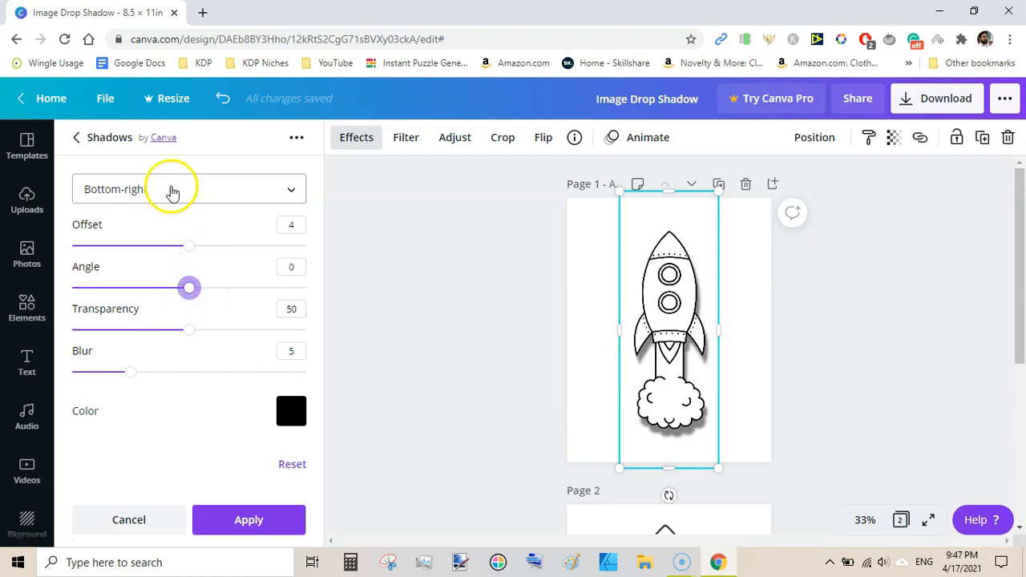
pyautogui.click(292, 470)
pyautogui.click(155, 529)
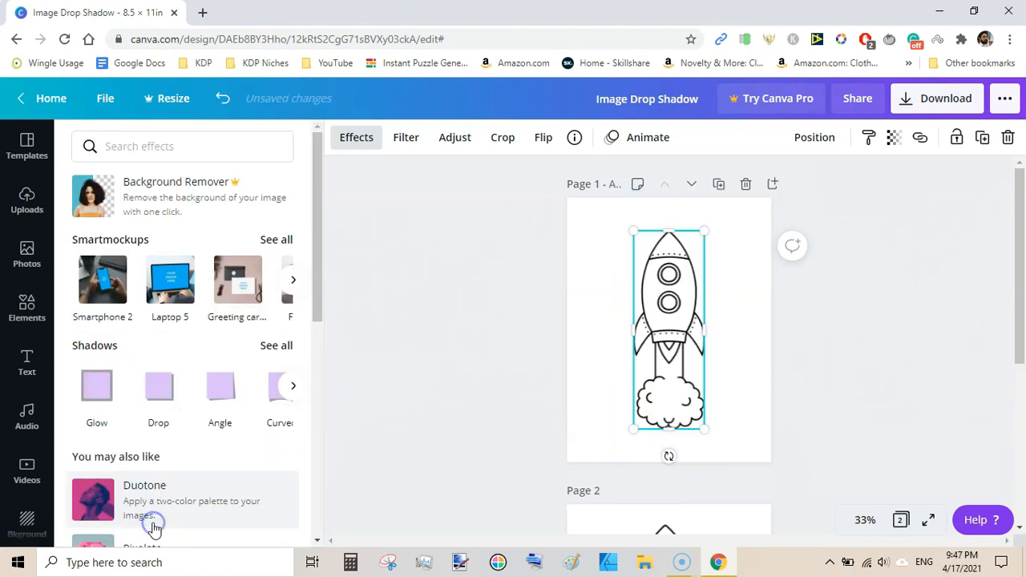
# Try the Curved shadow on the rocket image with an offset of 3 and cancel the effect.
pyautogui.click(284, 353)
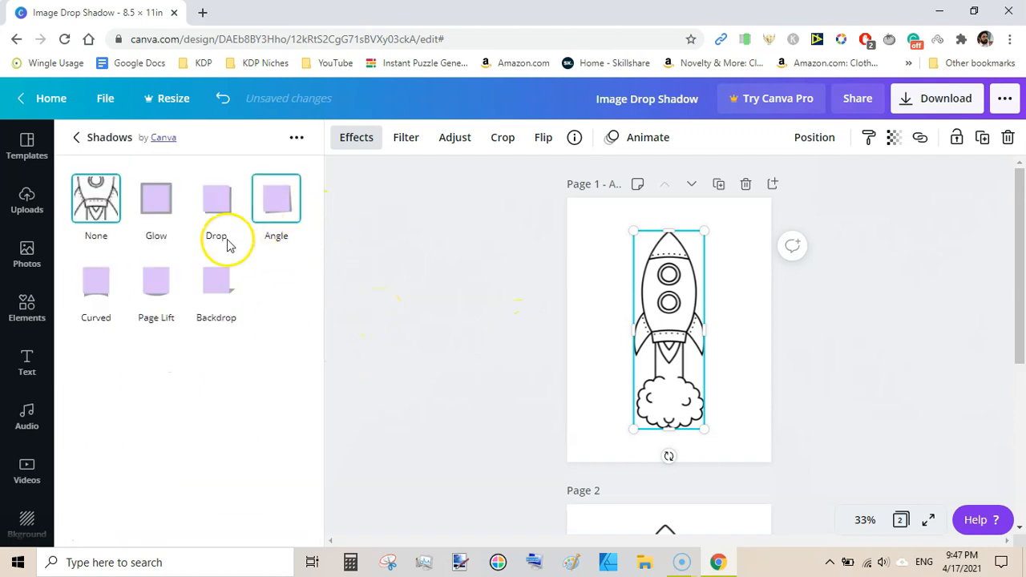
pyautogui.click(97, 287)
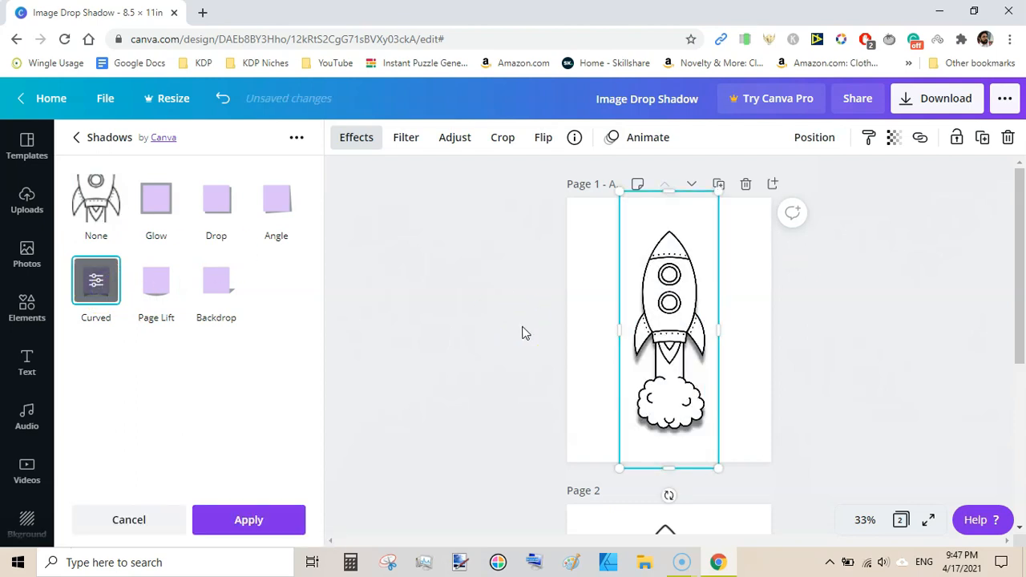
pyautogui.click(97, 283)
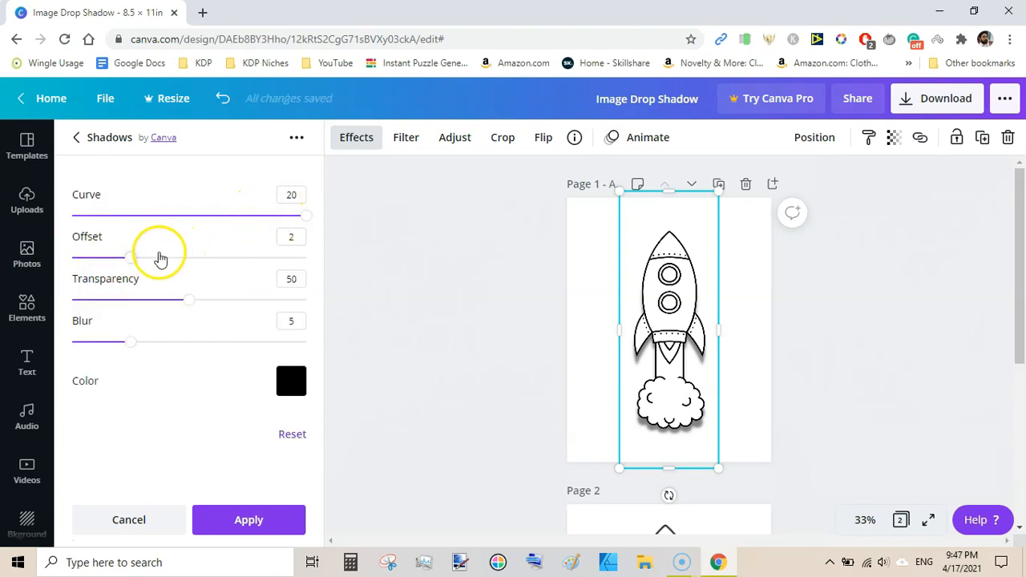
pyautogui.moveTo(141, 261); pyautogui.dragTo(161, 256)
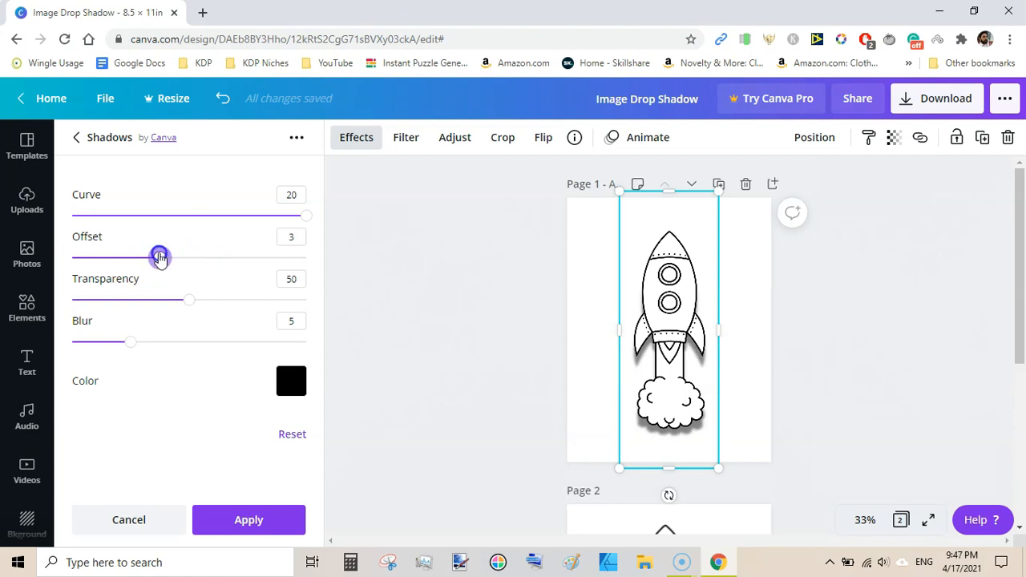
pyautogui.click(130, 520)
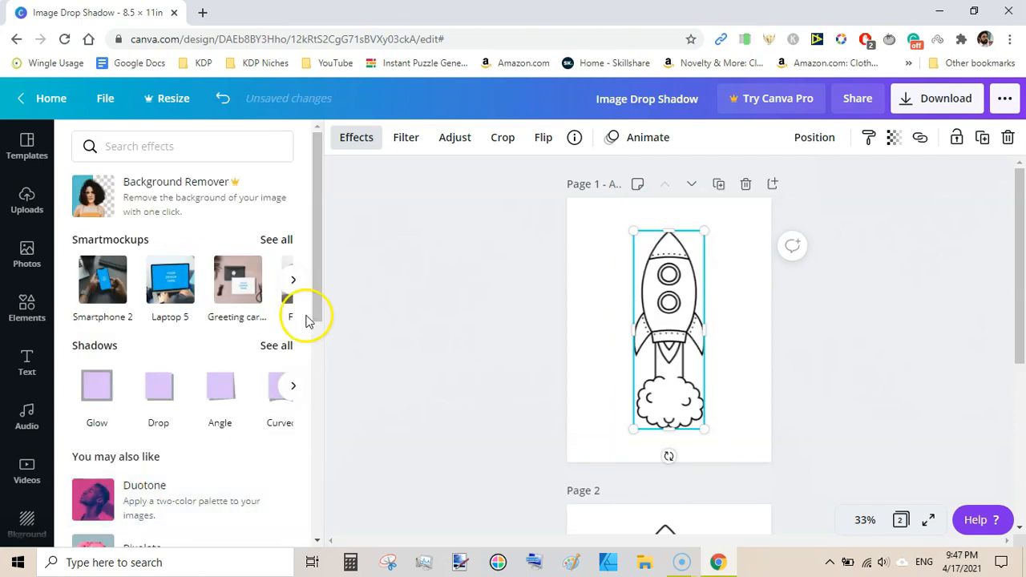
# Delete the rocket from page 1 and add the uploaded picture of three coloring pages on a beige background.
pyautogui.press('Delete')
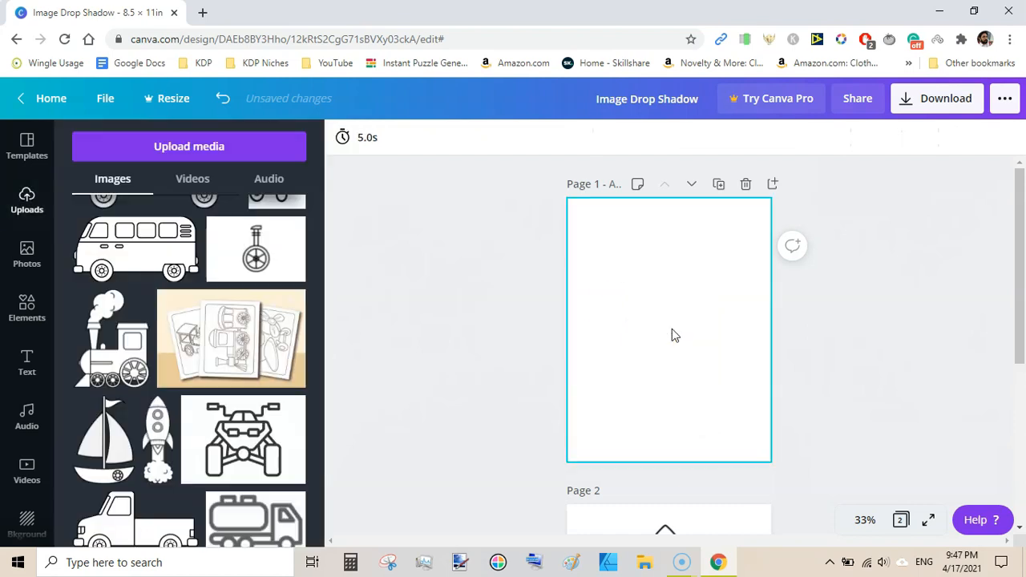
pyautogui.click(245, 329)
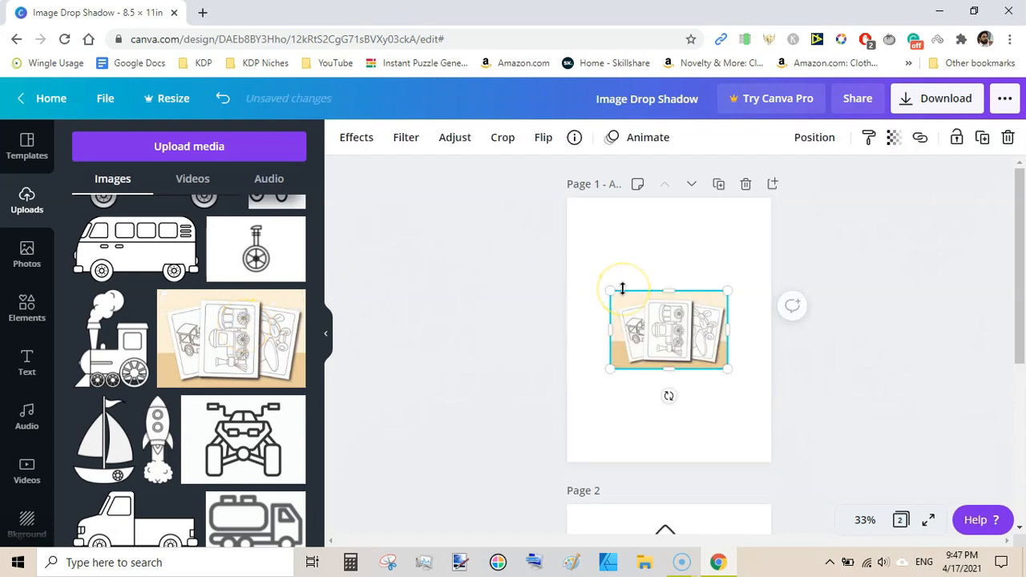
pyautogui.click(828, 397)
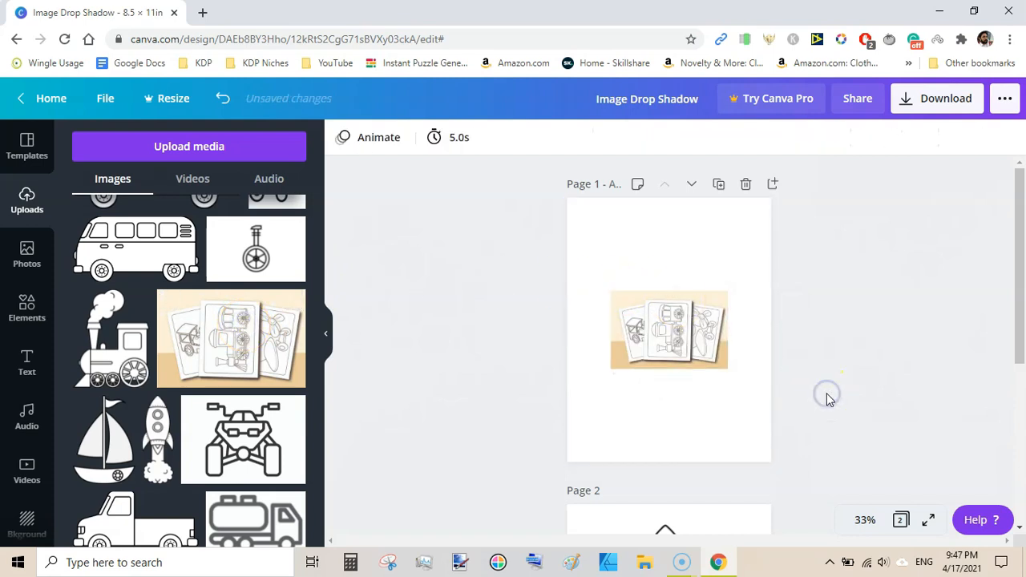
pyautogui.keyDown('ctrl'); pyautogui.scroll(3, 828, 399); pyautogui.keyUp('ctrl')
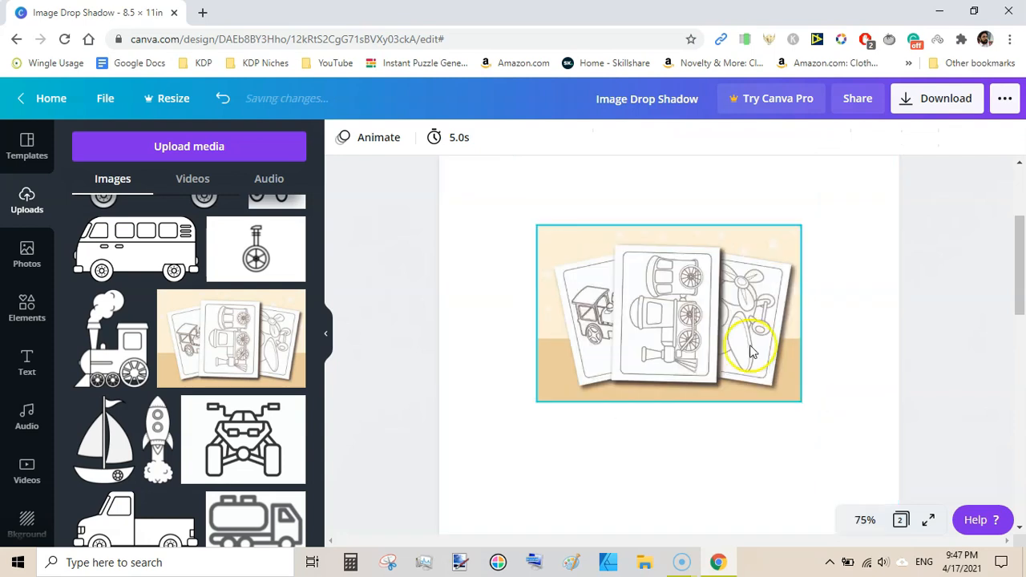
# Apply the Curved effect from the Shadows collection to the coloring-pages picture.
pyautogui.click(690, 307)
pyautogui.click(356, 138)
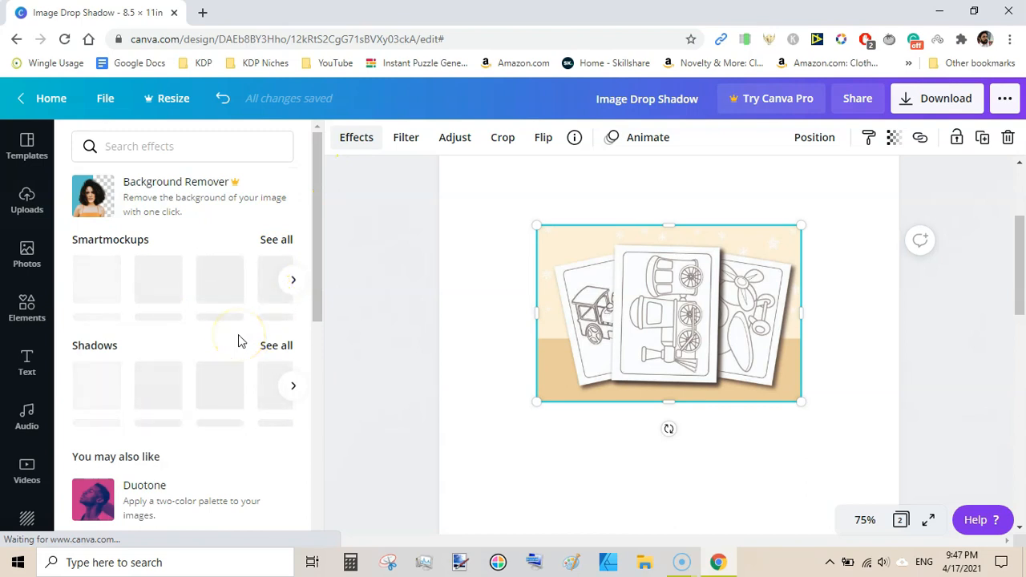
pyautogui.click(159, 387)
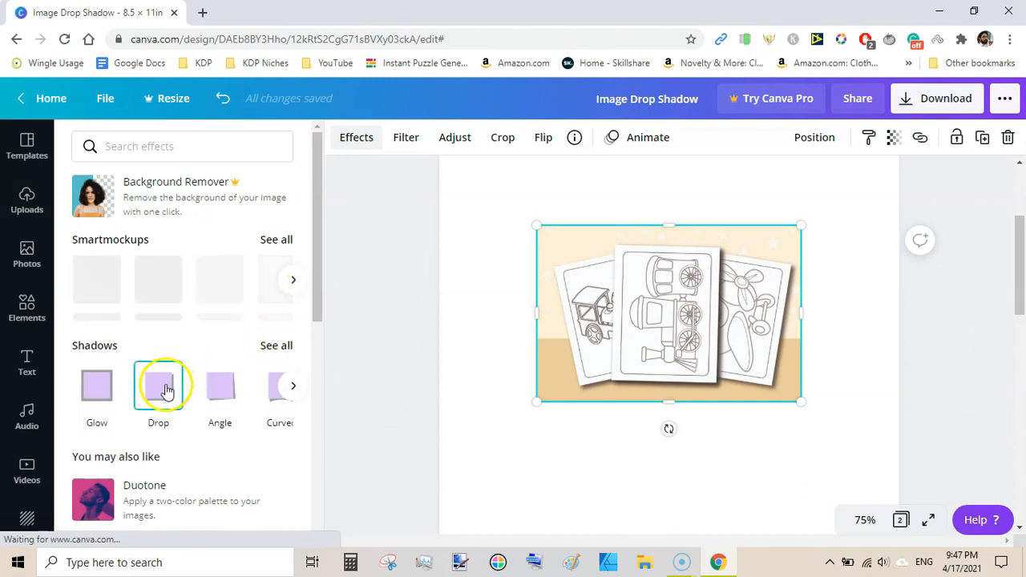
pyautogui.click(282, 347)
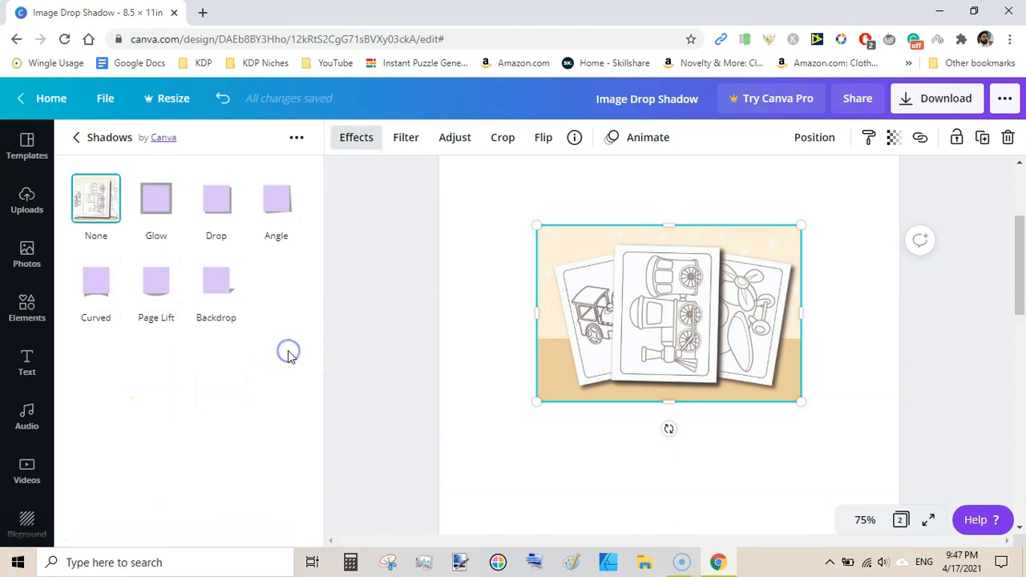
pyautogui.click(98, 294)
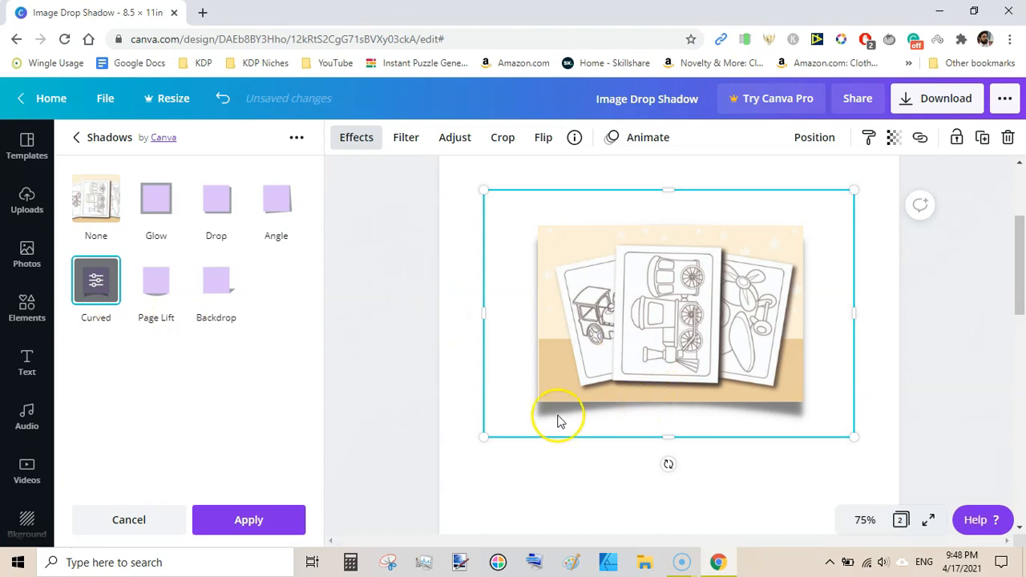
# Set the picture's Curved shadow to an offset of 3 and a blur of 10.
pyautogui.click(98, 283)
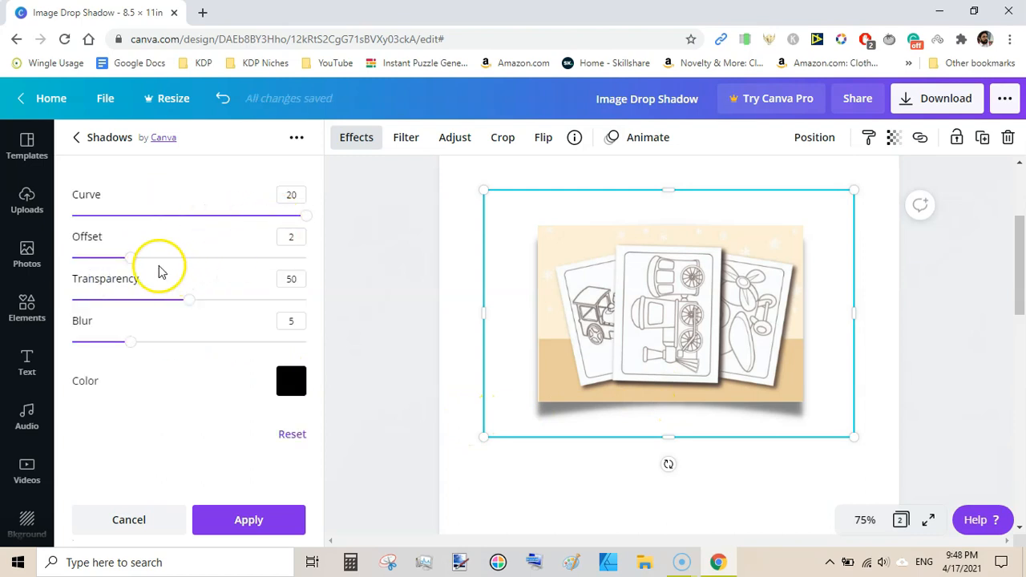
pyautogui.moveTo(174, 265)
pyautogui.mouseDown()
pyautogui.moveTo(227, 267)
pyautogui.moveTo(168, 268)
pyautogui.mouseUp()
pyautogui.moveTo(127, 341); pyautogui.dragTo(189, 341)
# Try orange, coral and two dark greys as the Curved shadow's color, return it to black and deselect the picture.
pyautogui.click(289, 380)
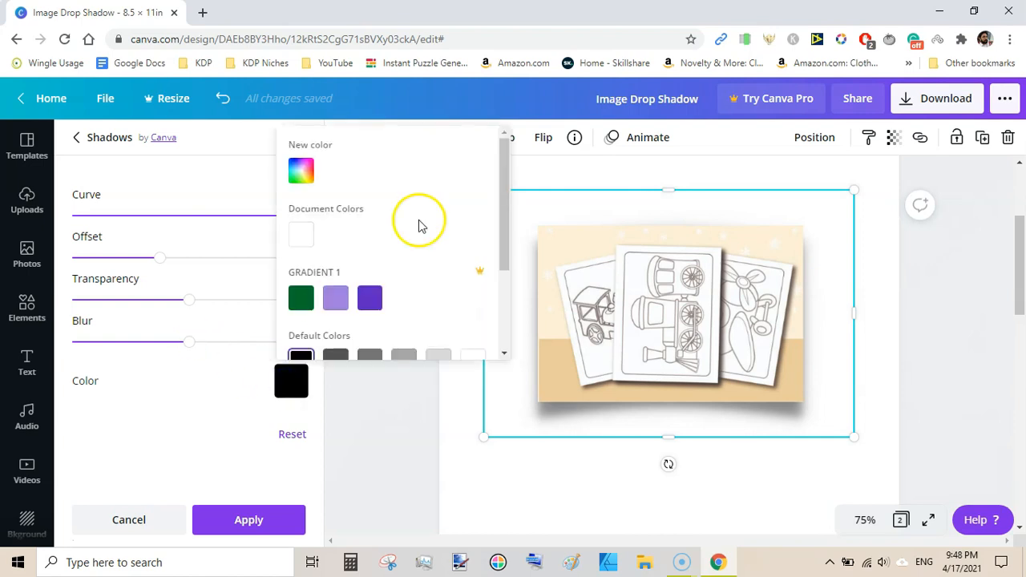
pyautogui.moveTo(505, 231); pyautogui.dragTo(498, 321)
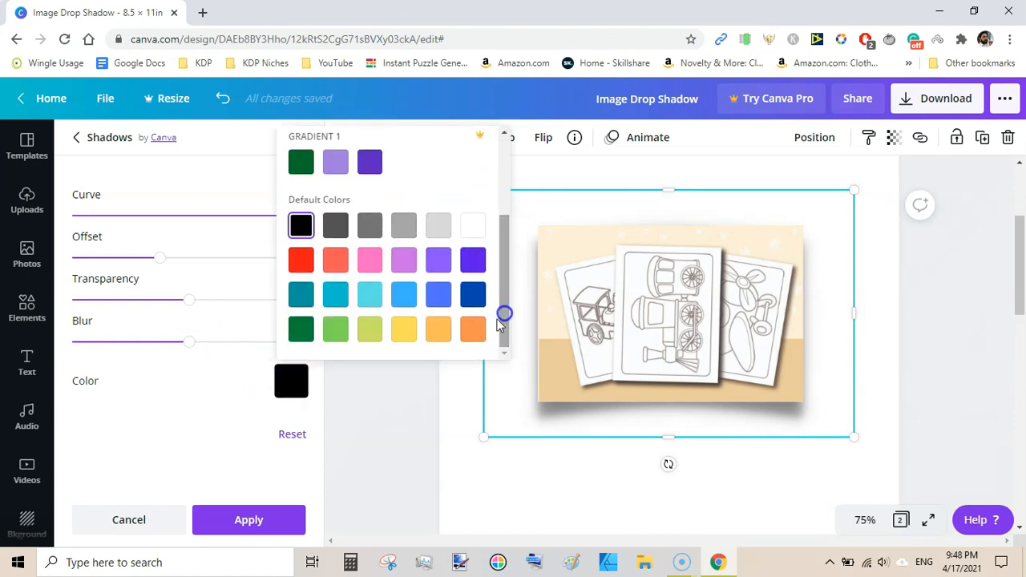
pyautogui.click(474, 329)
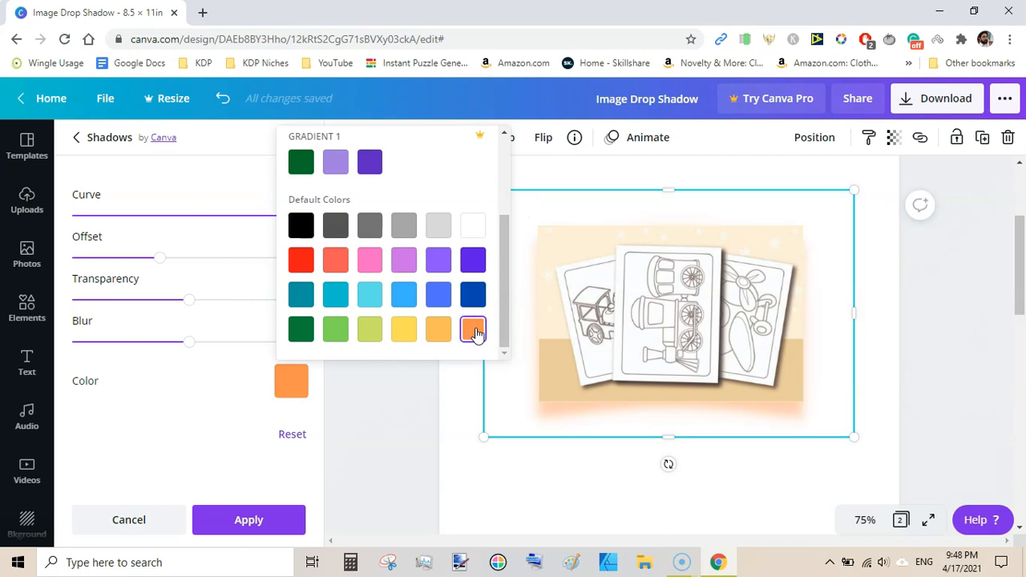
pyautogui.click(336, 258)
pyautogui.click(336, 226)
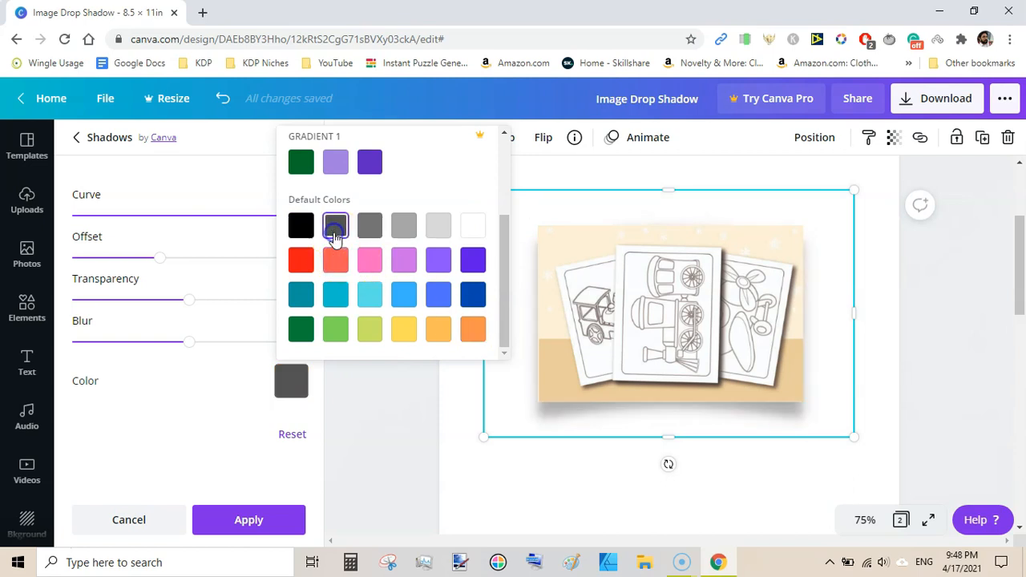
pyautogui.click(367, 228)
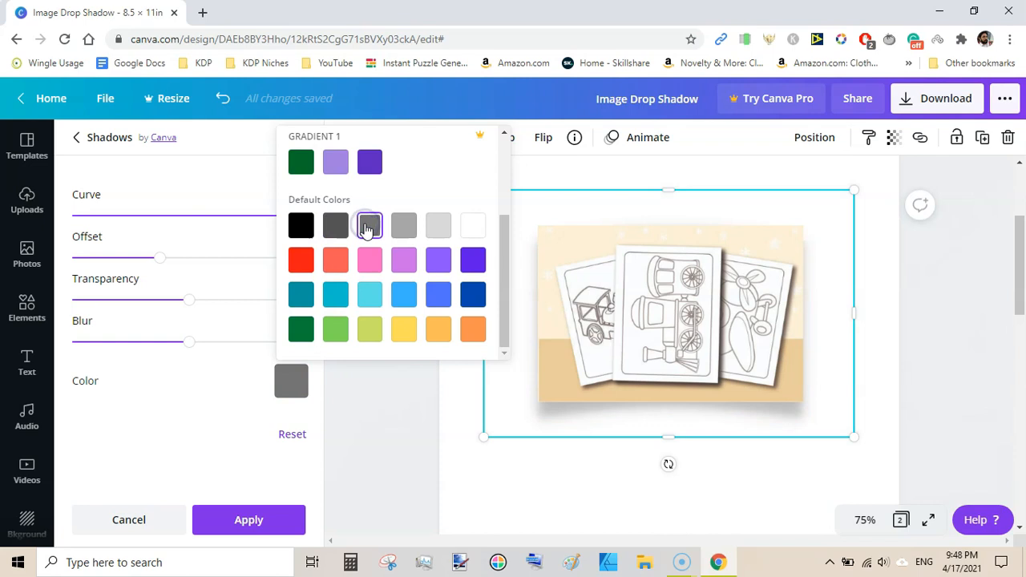
pyautogui.click(302, 228)
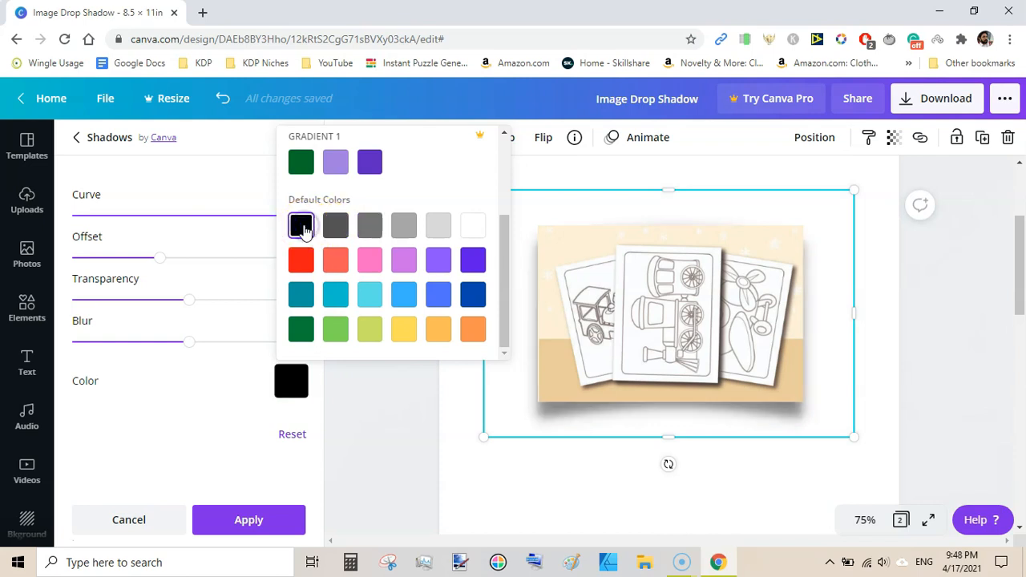
pyautogui.click(381, 418)
pyautogui.click(382, 419)
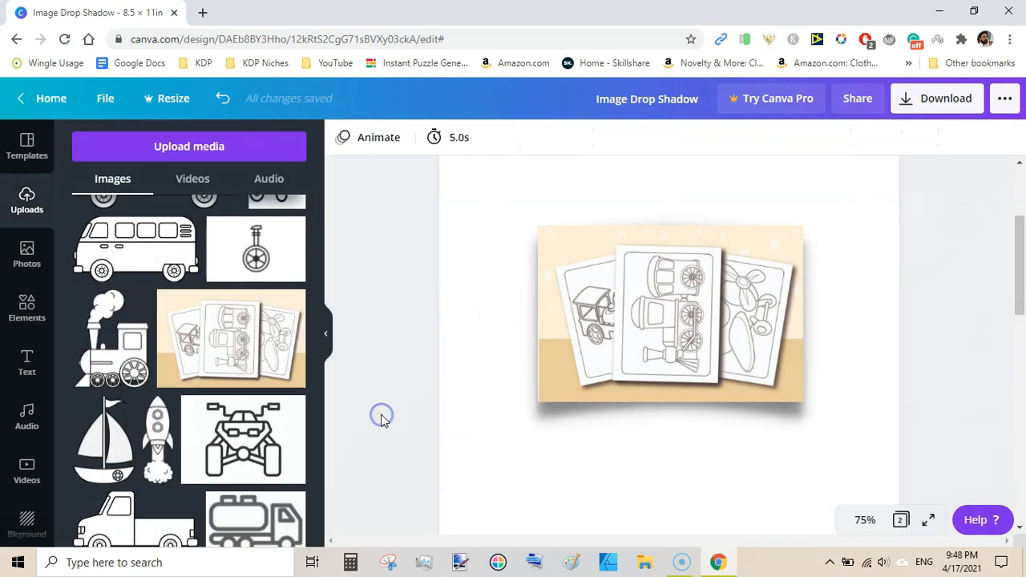
pyautogui.scroll(-5, 384, 420)
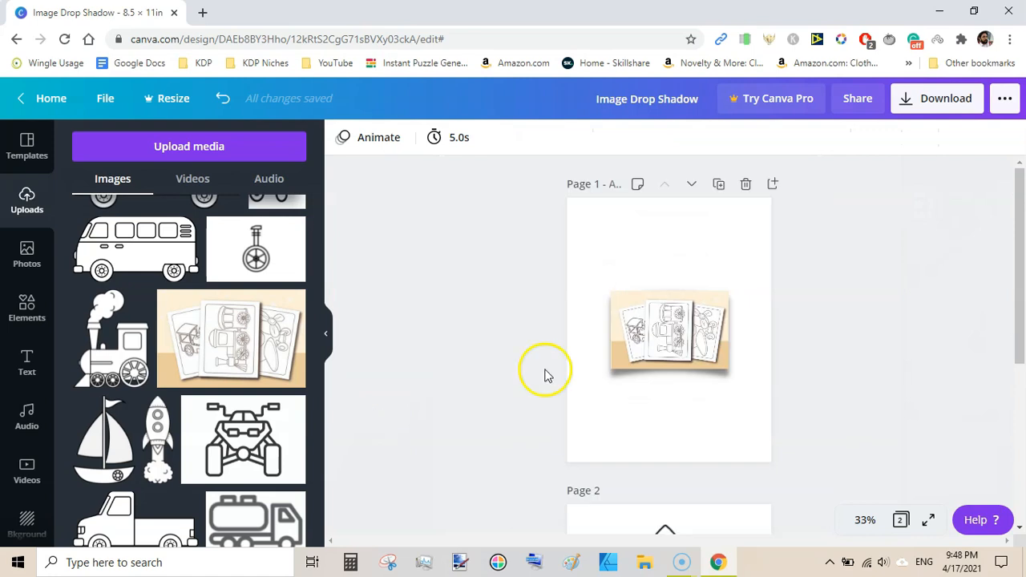
pyautogui.click(824, 343)
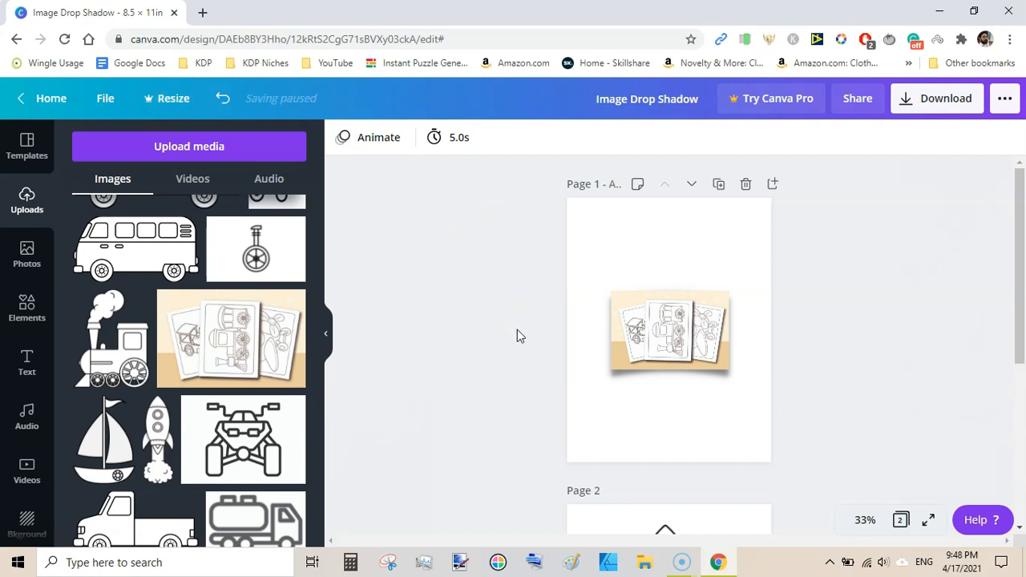
pyautogui.moveTo(1016, 223)
pyautogui.mouseDown()
pyautogui.moveTo(1019, 276)
pyautogui.moveTo(1015, 185)
pyautogui.moveTo(1022, 391)
pyautogui.moveTo(1012, 286)
pyautogui.moveTo(1020, 215)
pyautogui.mouseUp()
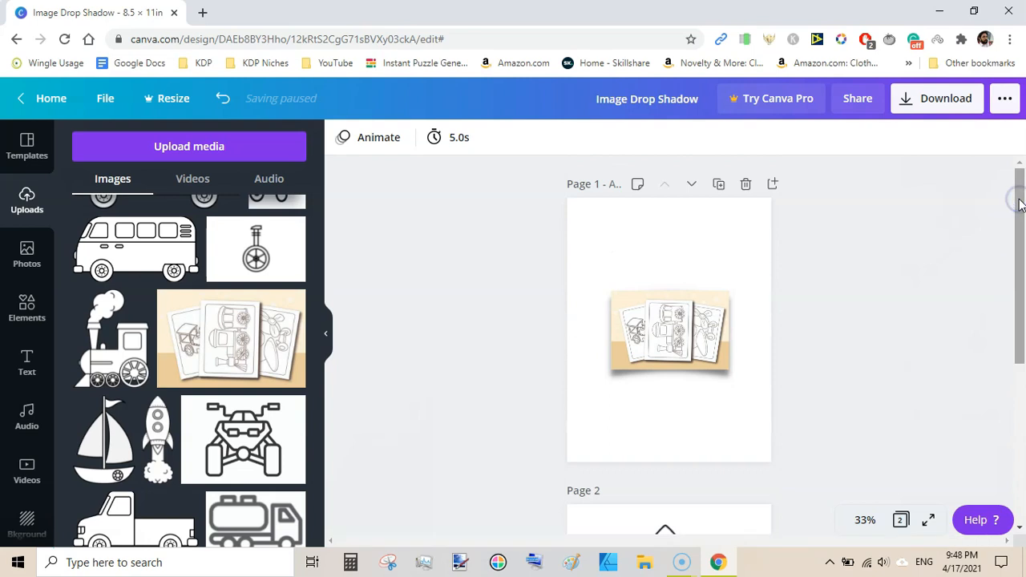